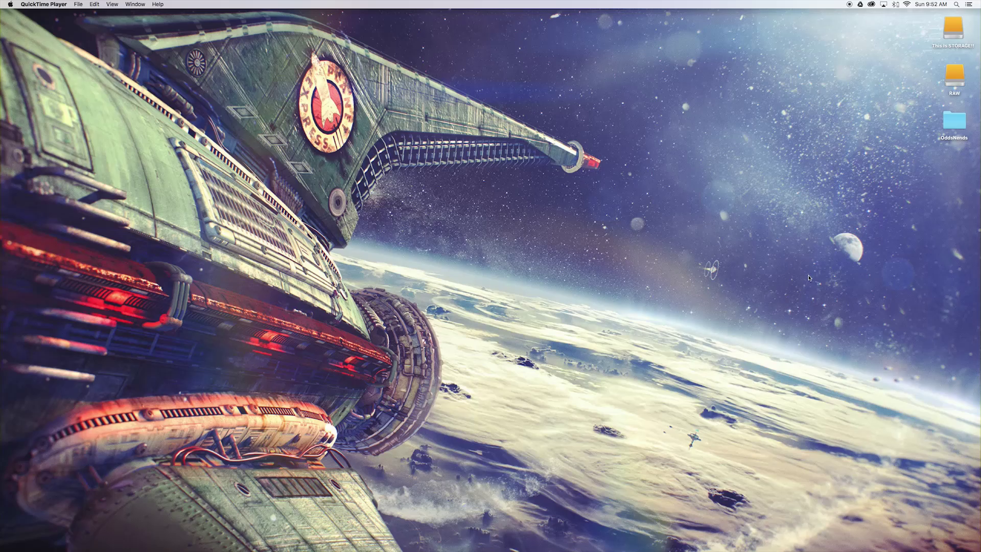
Bring back the camo contest web page with the contest notes placed over it
mouse_move(635, 547)
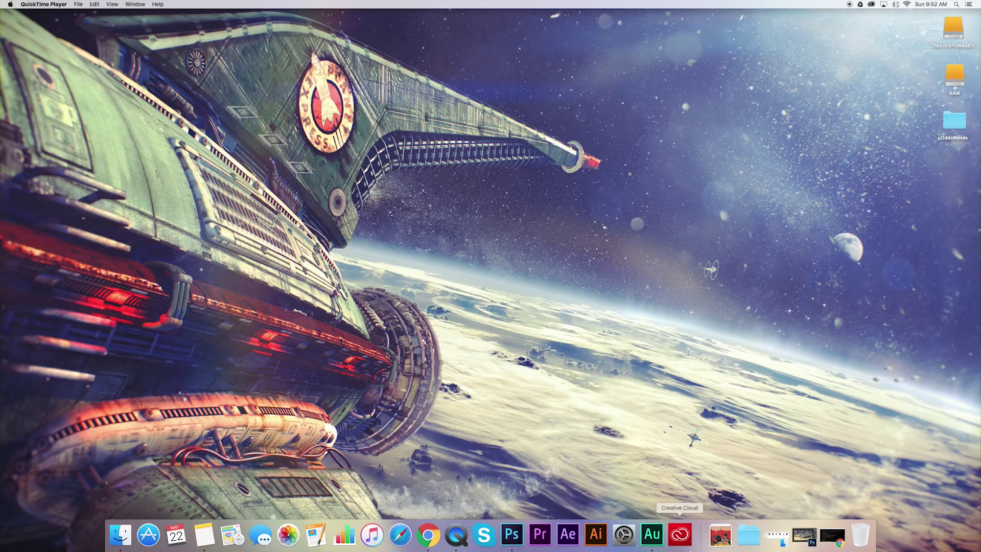
click(830, 536)
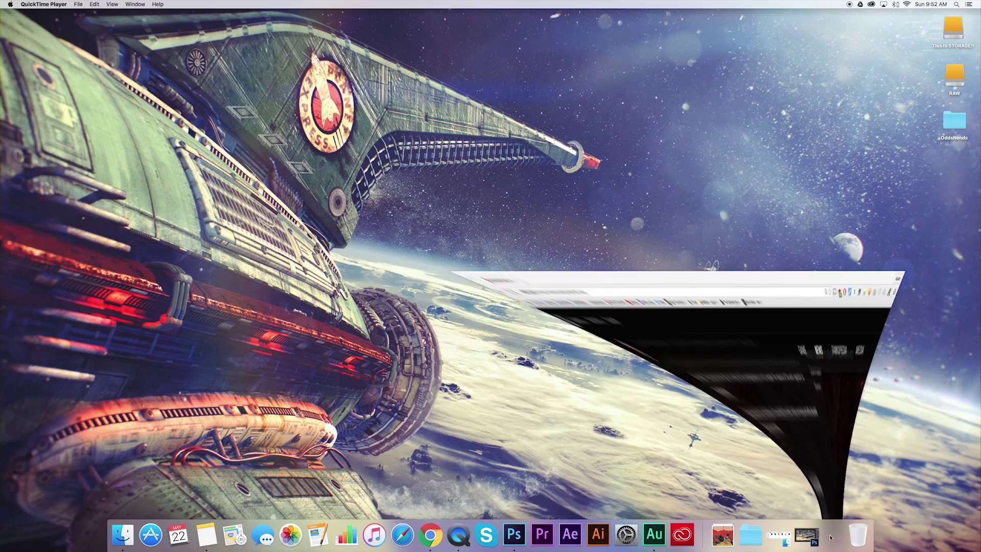
scroll(538, 258, up, 15)
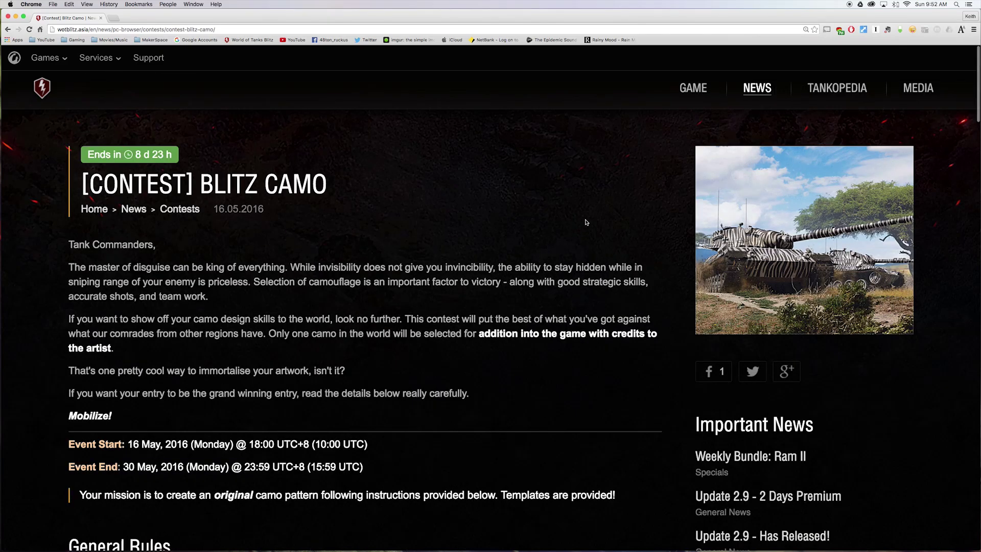
scroll(607, 261, down, 1)
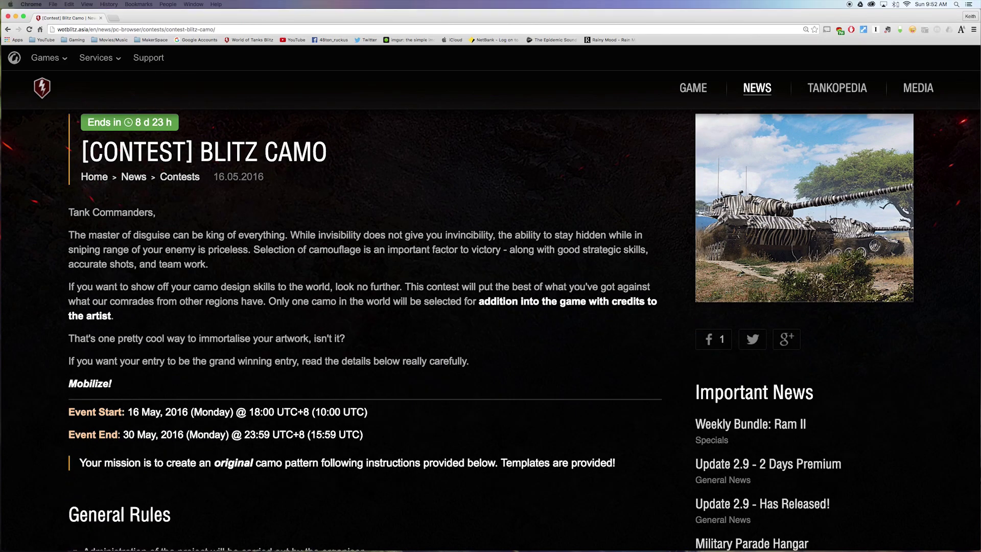
key(super+Tab)
drag(746, 54, 749, 75)
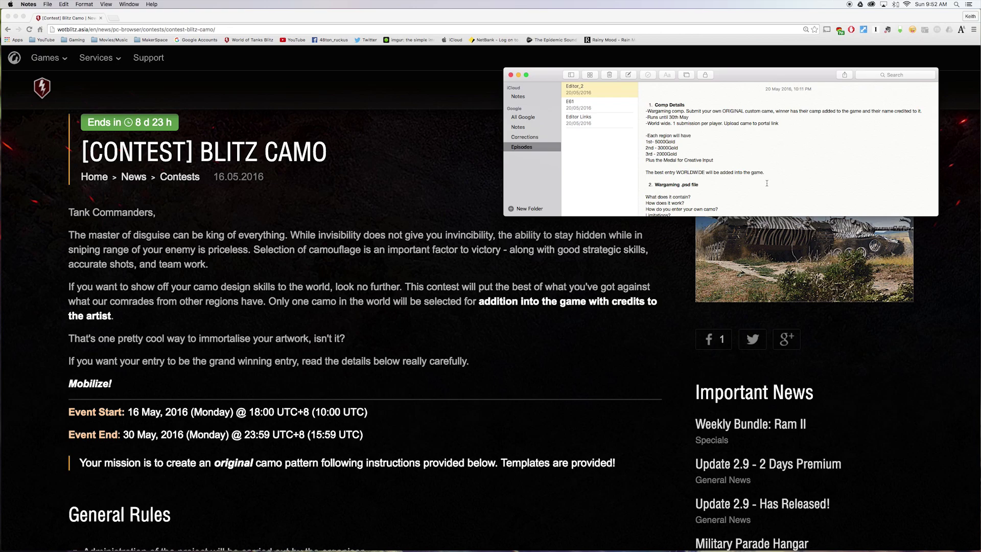
Read through the contest page and notes, then put the browser away
scroll(498, 352, down, 10)
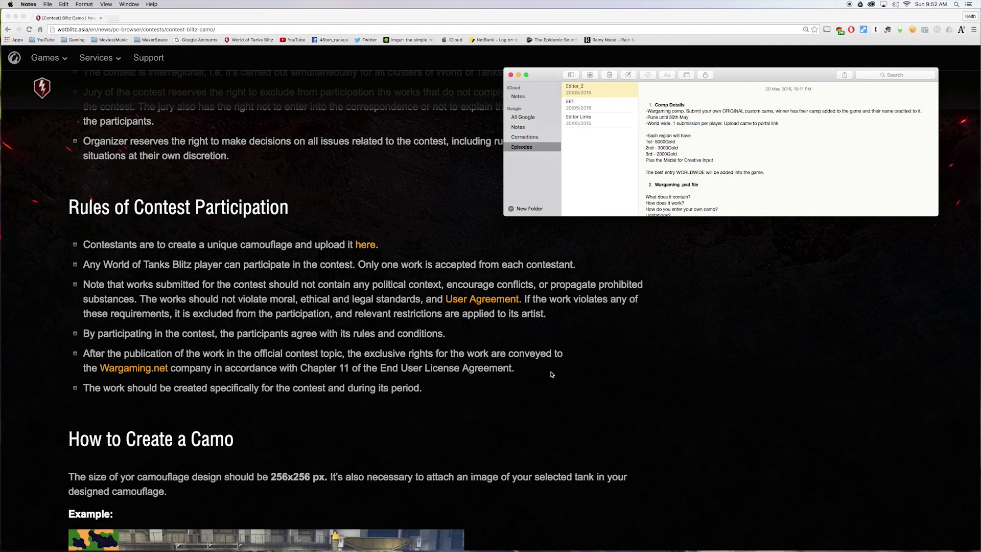
scroll(549, 375, down, 8)
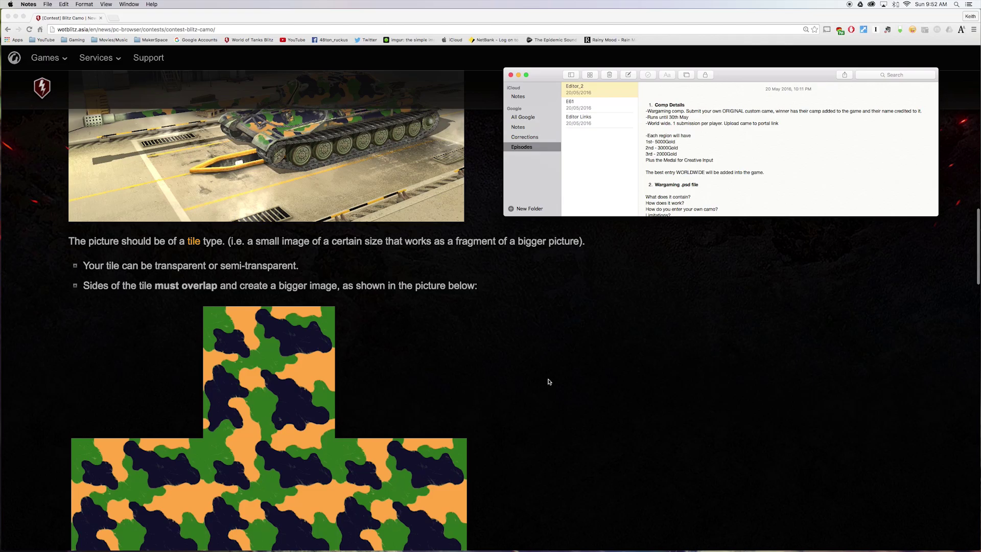
scroll(546, 387, down, 8)
scroll(555, 380, down, 9)
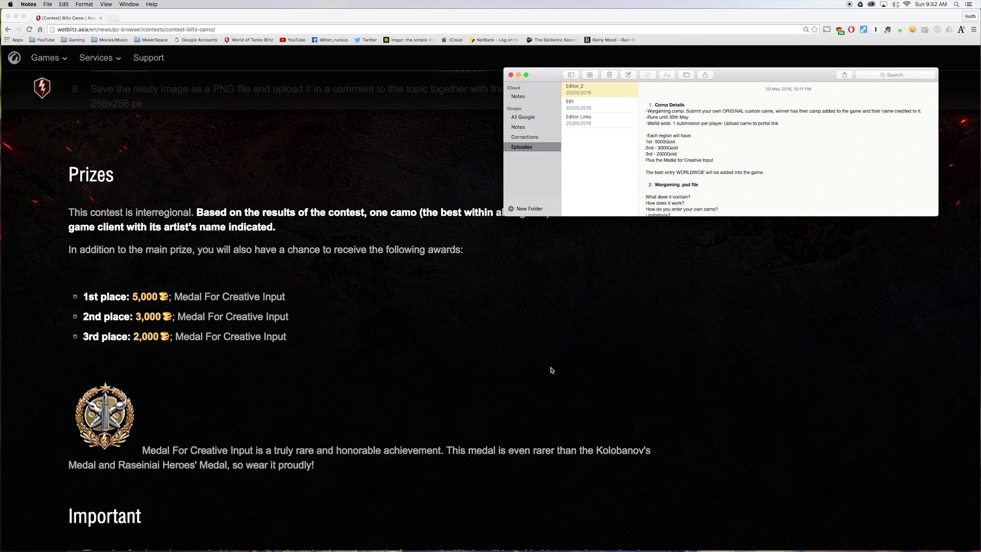
scroll(552, 370, up, 1)
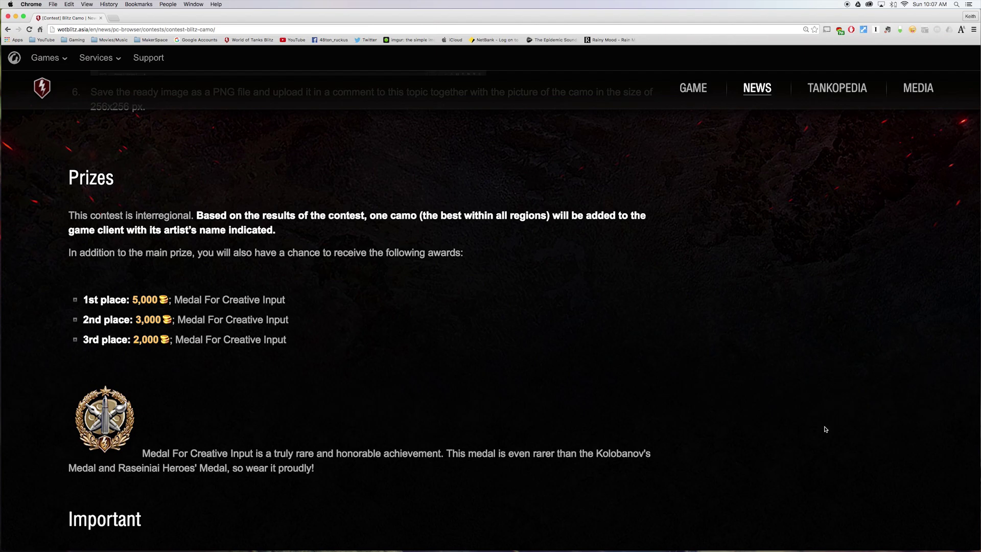
scroll(701, 366, up, 10)
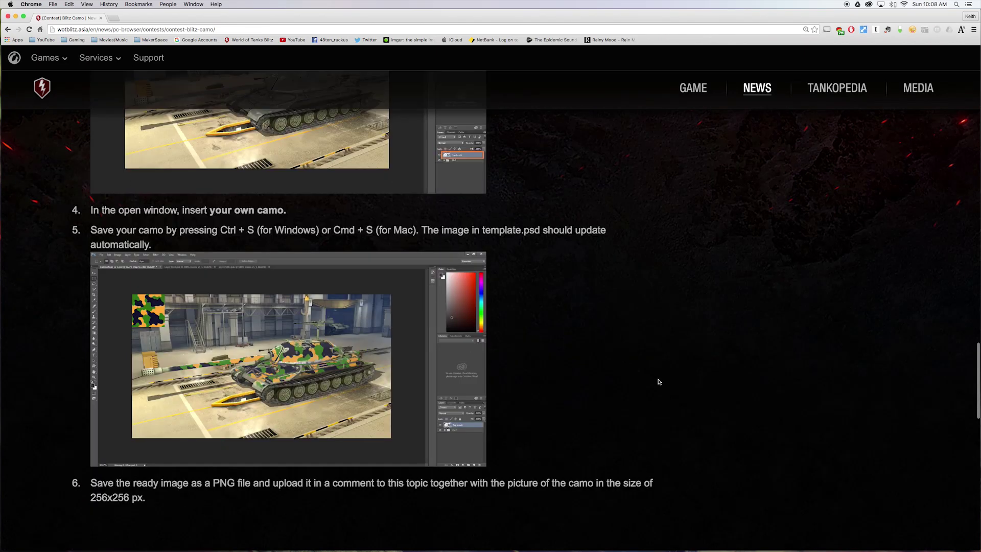
scroll(700, 386, up, 5)
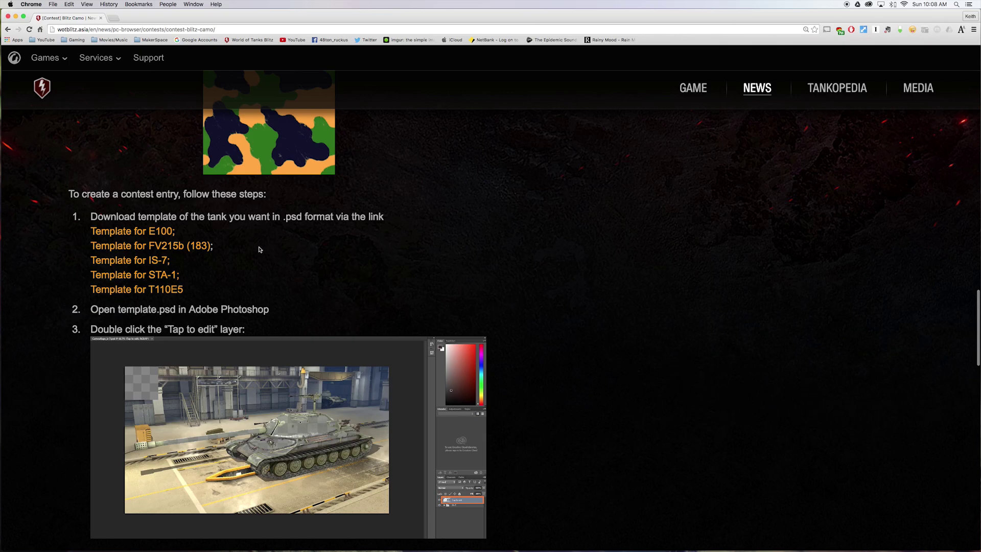
scroll(506, 358, down, 4)
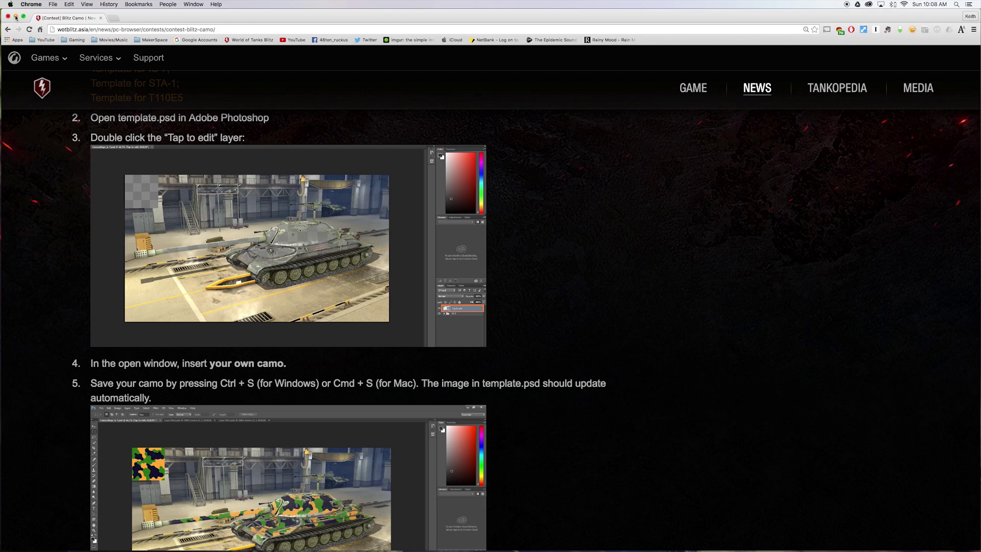
click(15, 17)
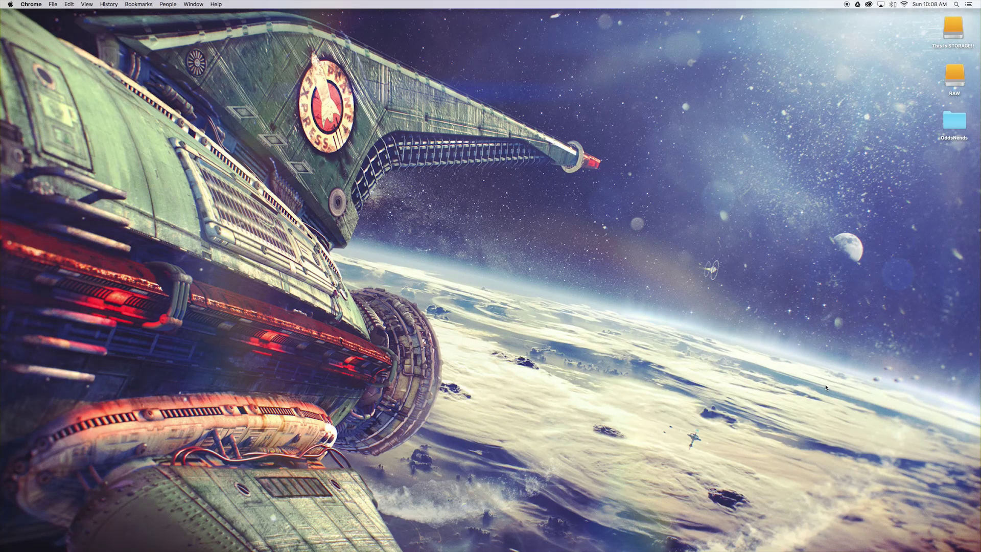
Restore the E100 tank template and inspect the E100 group's layers by toggling their visibility
mouse_move(680, 549)
click(517, 534)
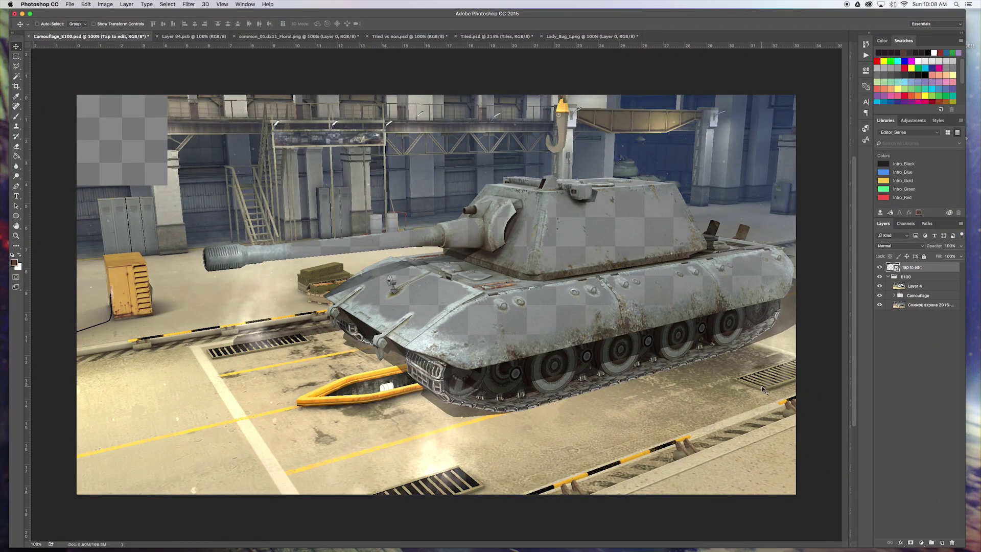
click(888, 276)
click(888, 277)
click(880, 287)
click(880, 287)
click(880, 305)
click(879, 305)
Turn on the USSR layer in the Tap to edit smart object, save, and view the tank
double_click(893, 267)
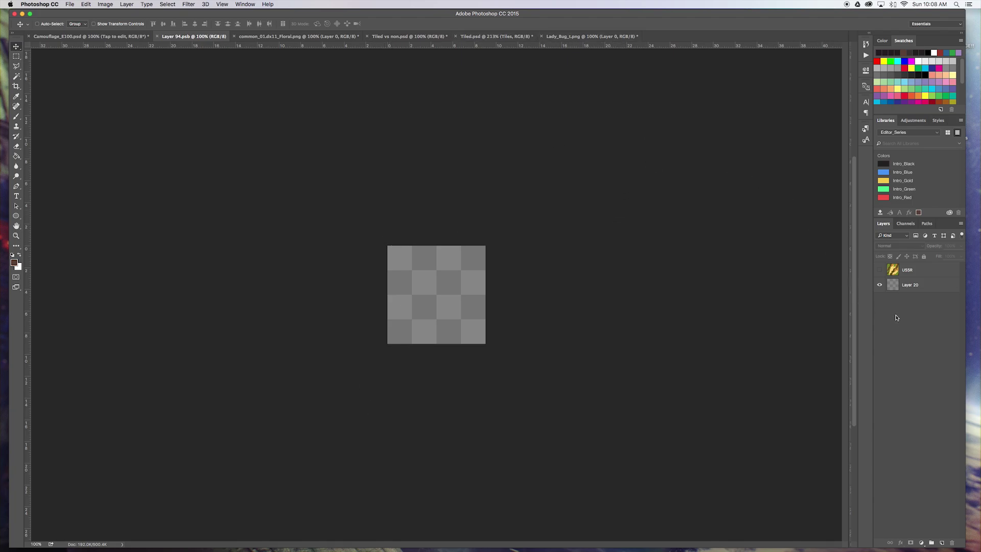
click(880, 270)
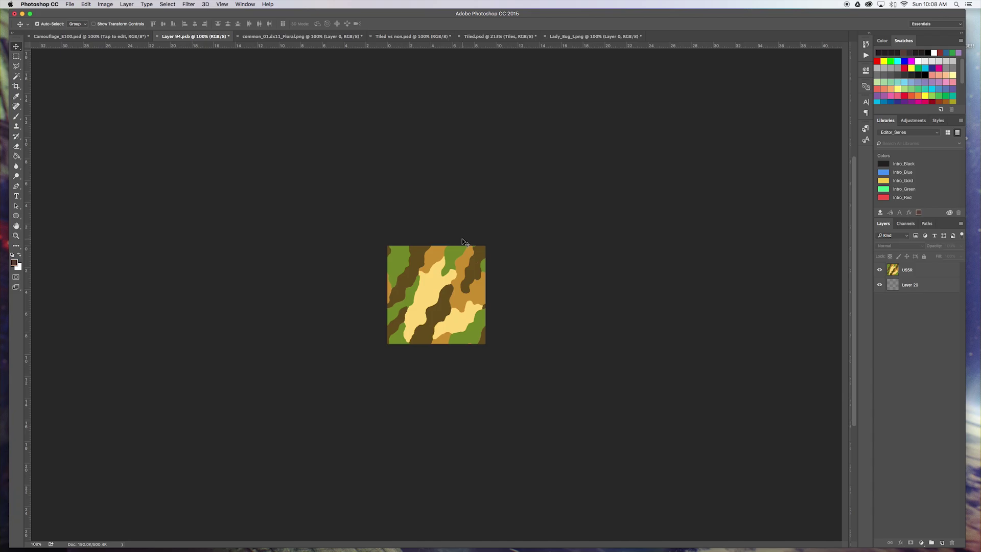
key(super+s)
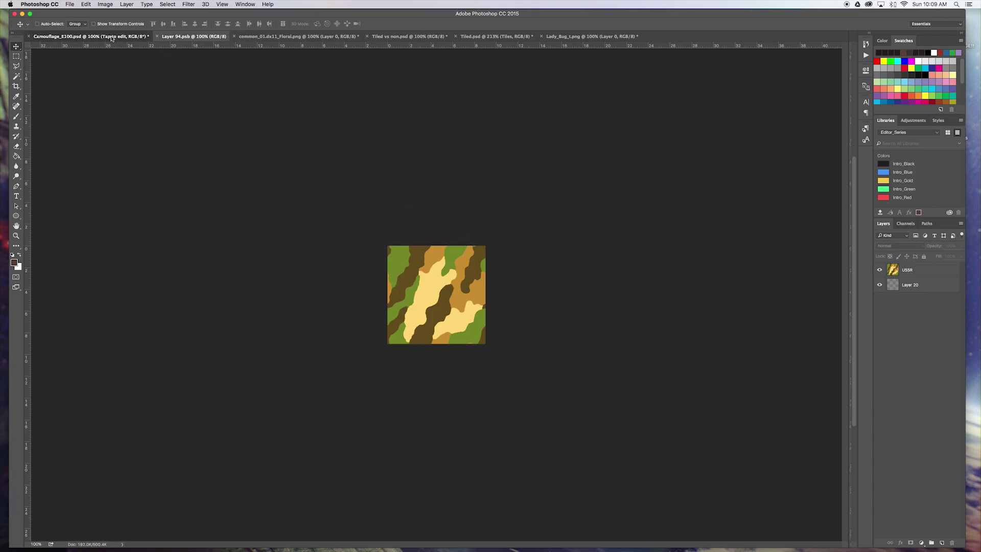
click(112, 38)
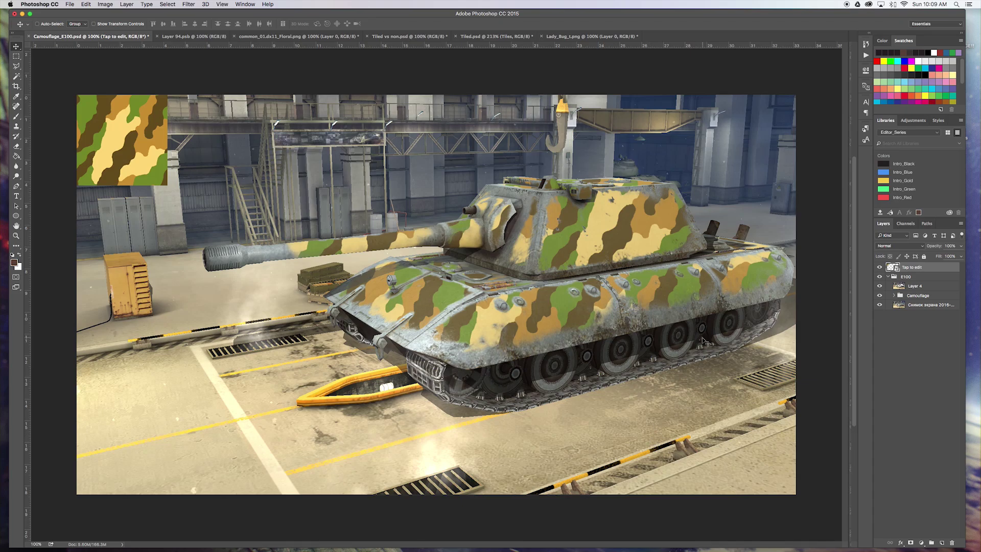
Drop the pink floral pattern into Layer 94 as Layer 21 and check it on the tank
click(263, 39)
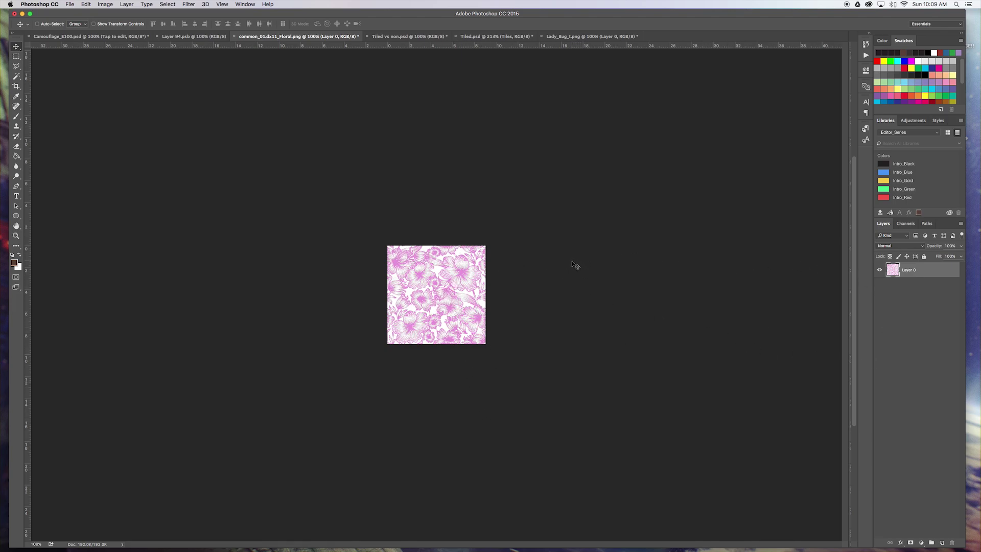
drag(452, 282, 230, 123)
click(201, 37)
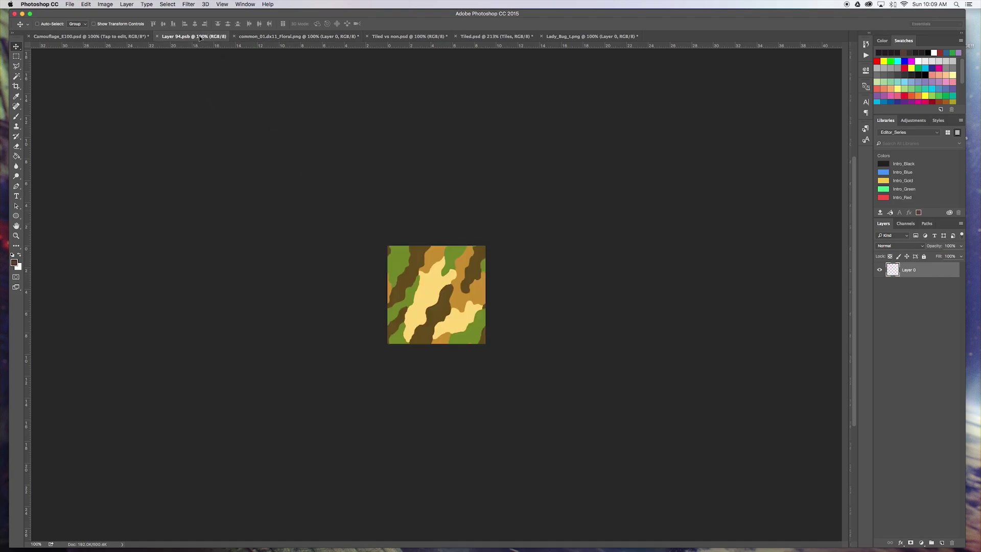
drag(207, 45, 454, 307)
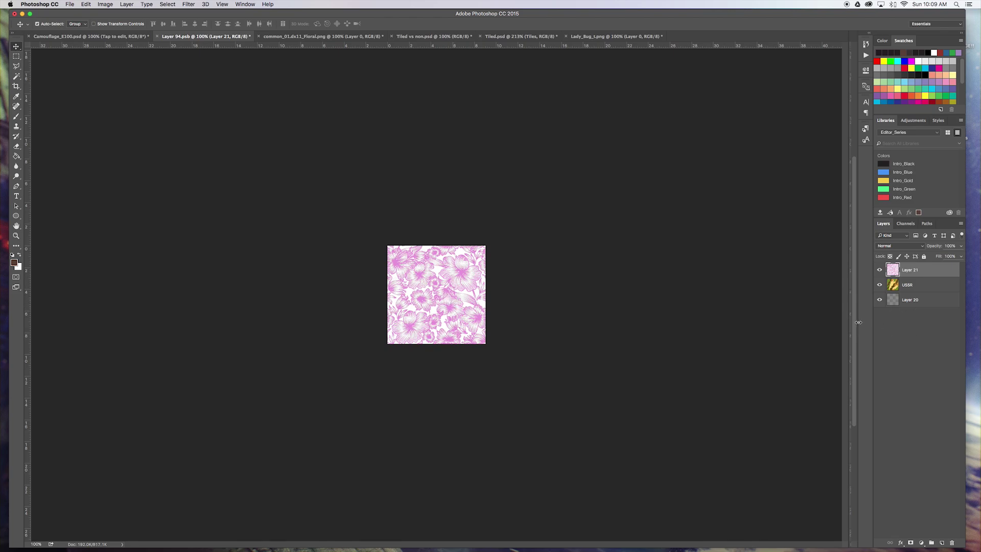
click(146, 37)
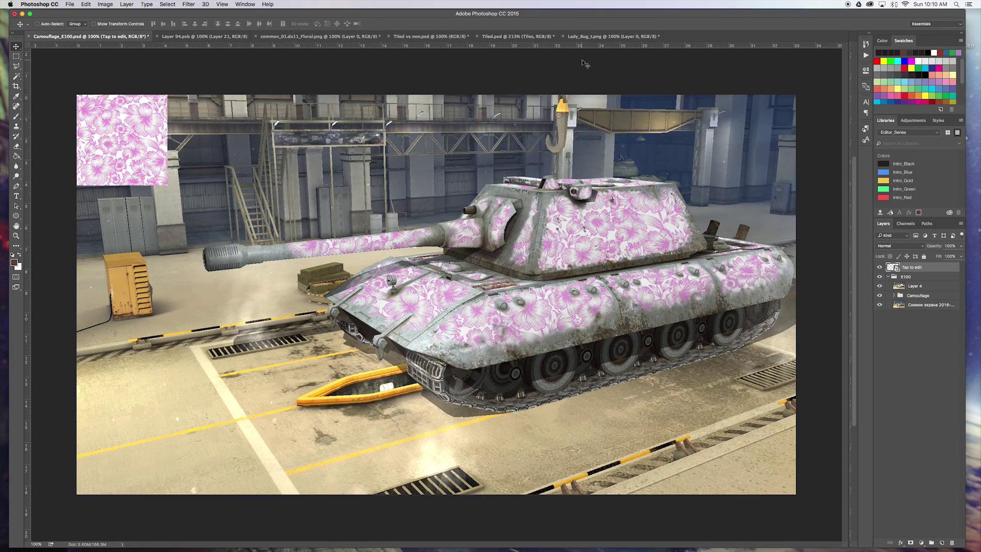
click(608, 39)
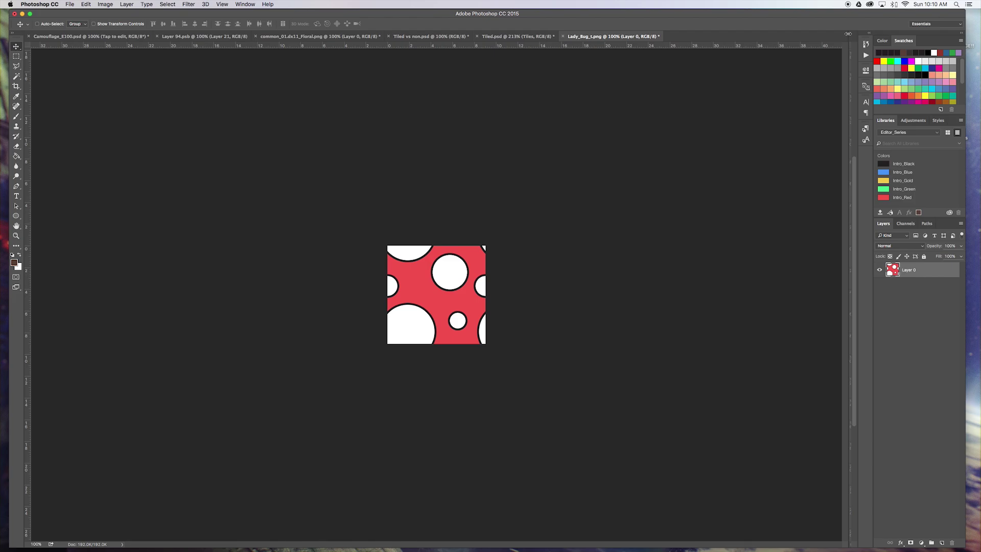
Compare Lady_Bug_t.png and Lady_Bug_N.png side by side, then switch to Tiled vs non.psd
drag(847, 34, 441, 62)
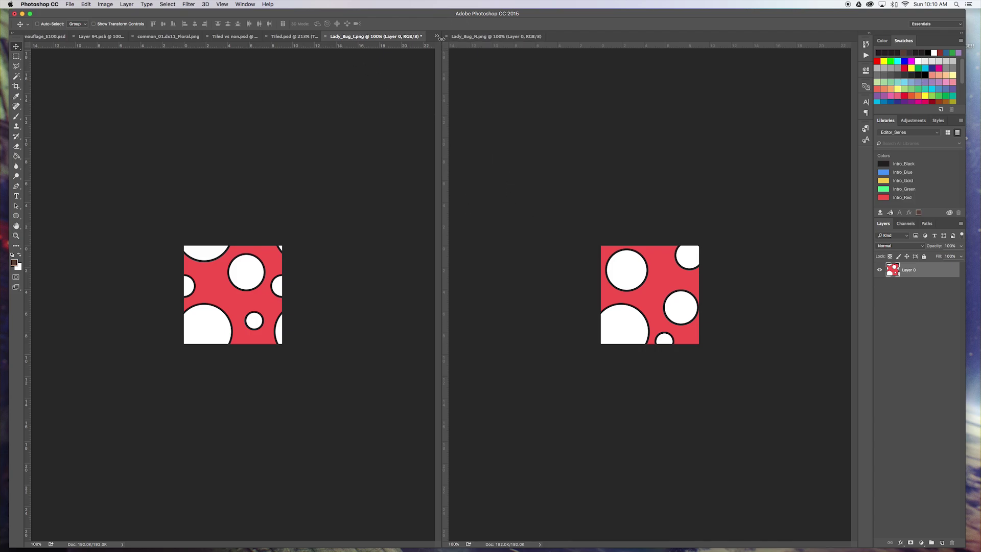
drag(441, 39, 850, 45)
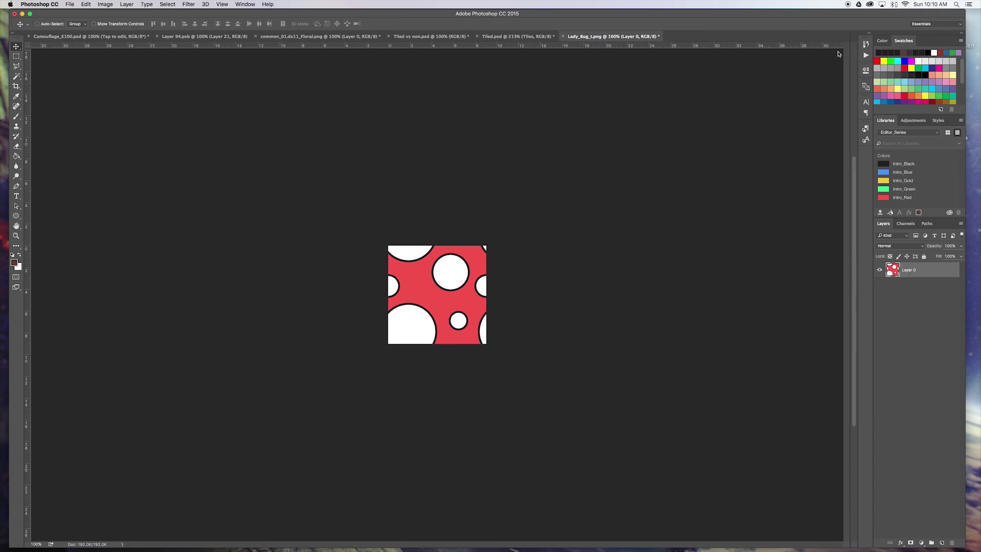
click(426, 37)
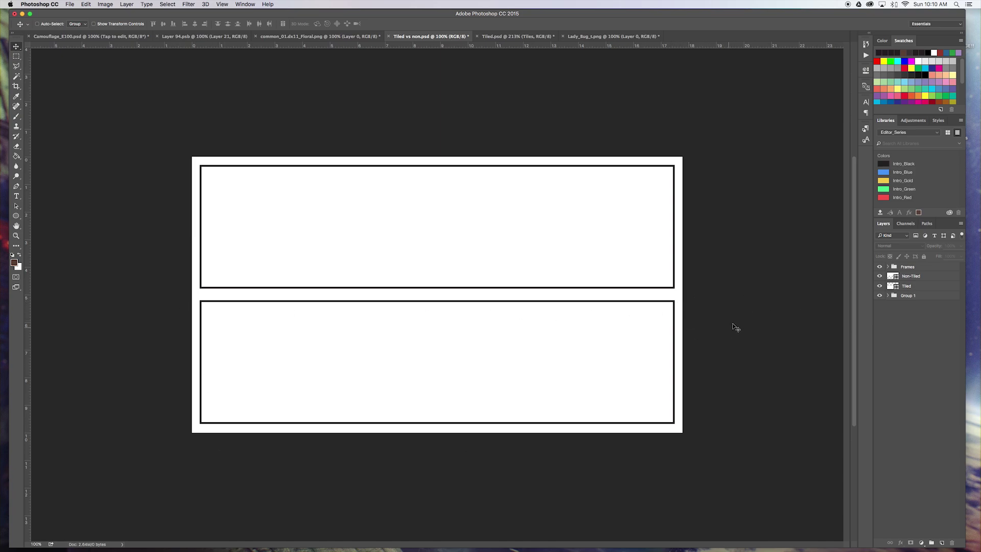
Give the Non-Tiled layer a Pattern Overlay using the polka-dot pattern for the top band
click(920, 277)
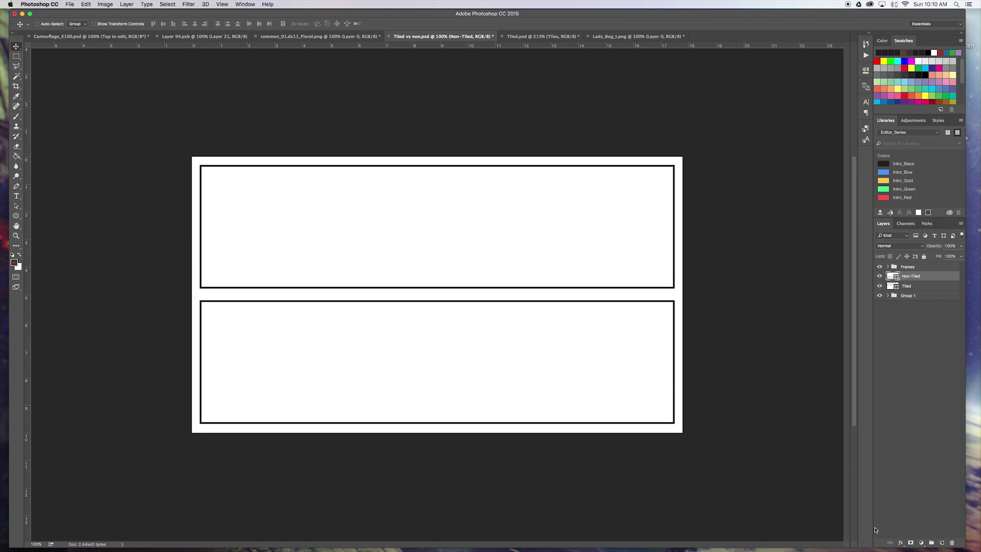
click(901, 543)
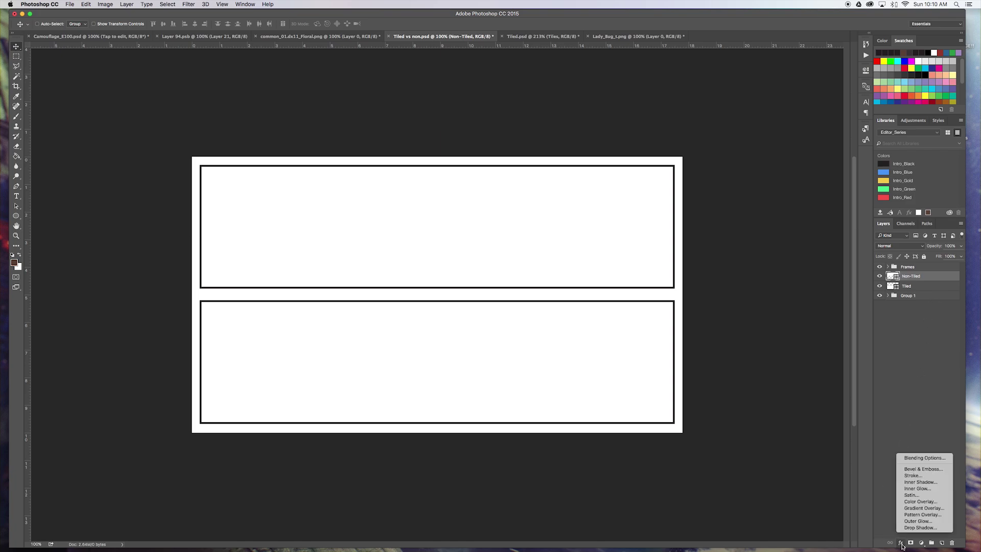
click(914, 516)
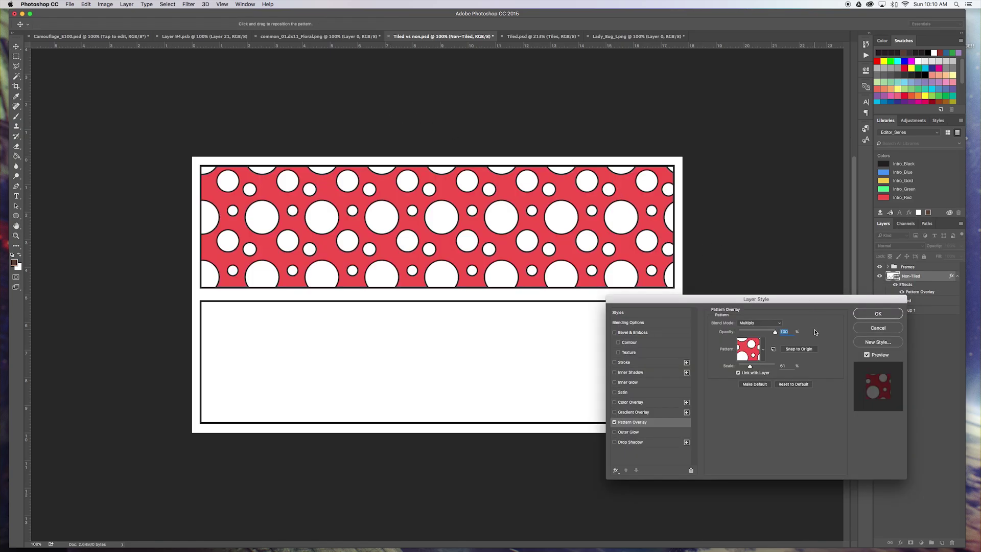
click(763, 352)
click(711, 412)
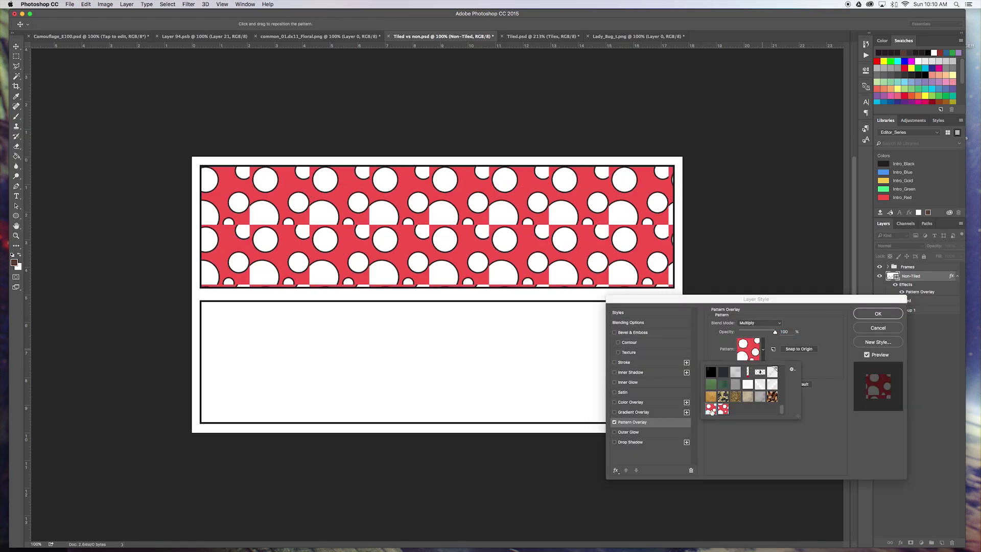
click(735, 299)
drag(735, 298, 776, 322)
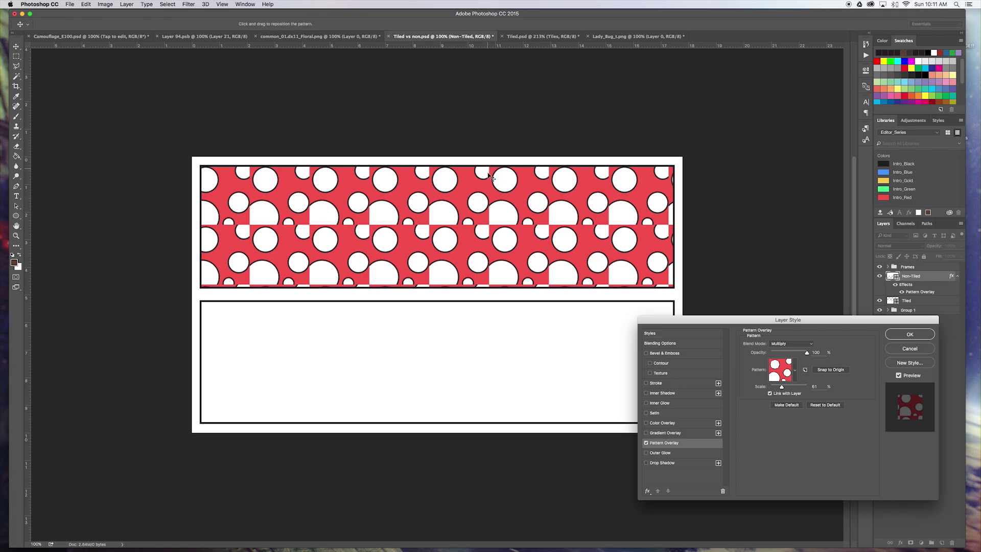
key(Return)
Give the Tiled layer a Pattern Overlay with the seamless dot pattern, then view Tiled.psd
click(903, 357)
click(909, 302)
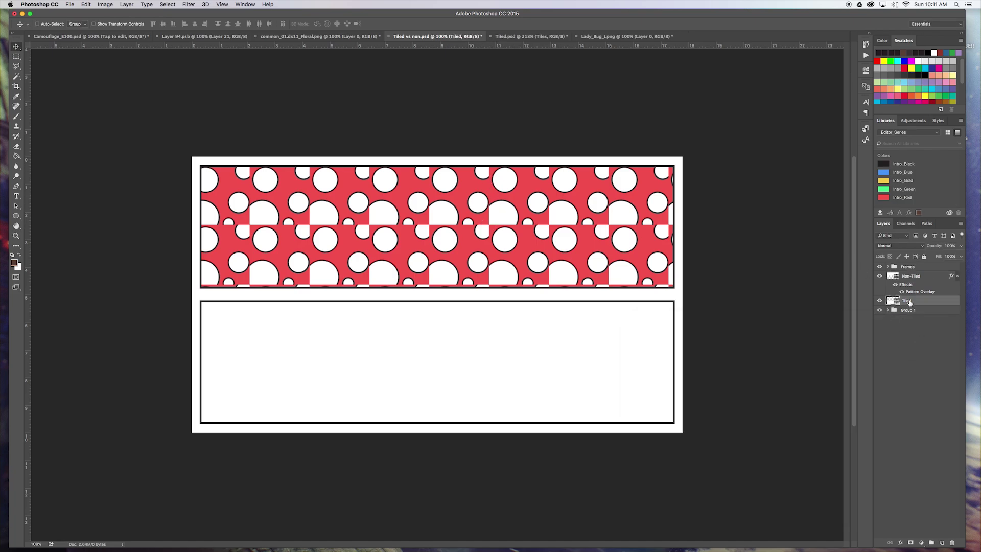
click(901, 543)
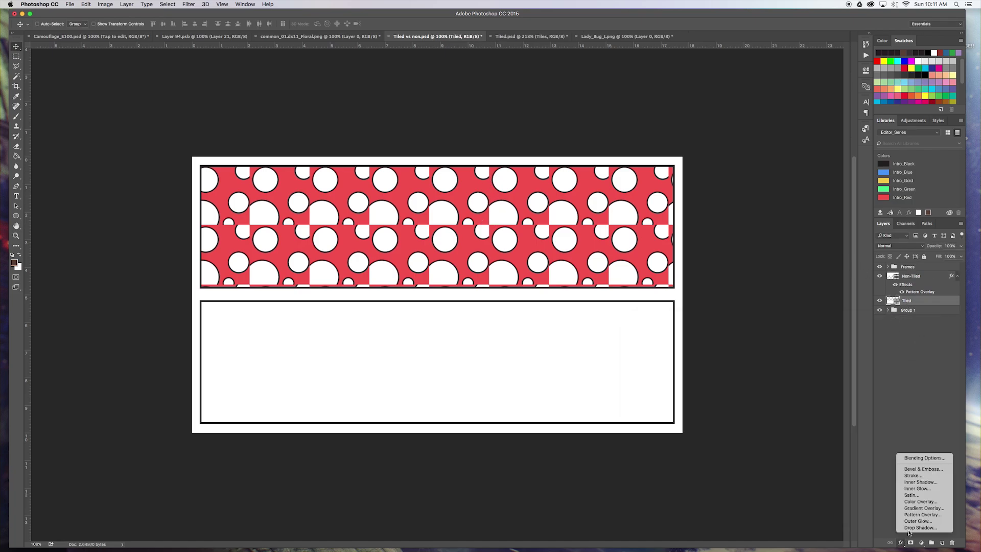
click(919, 514)
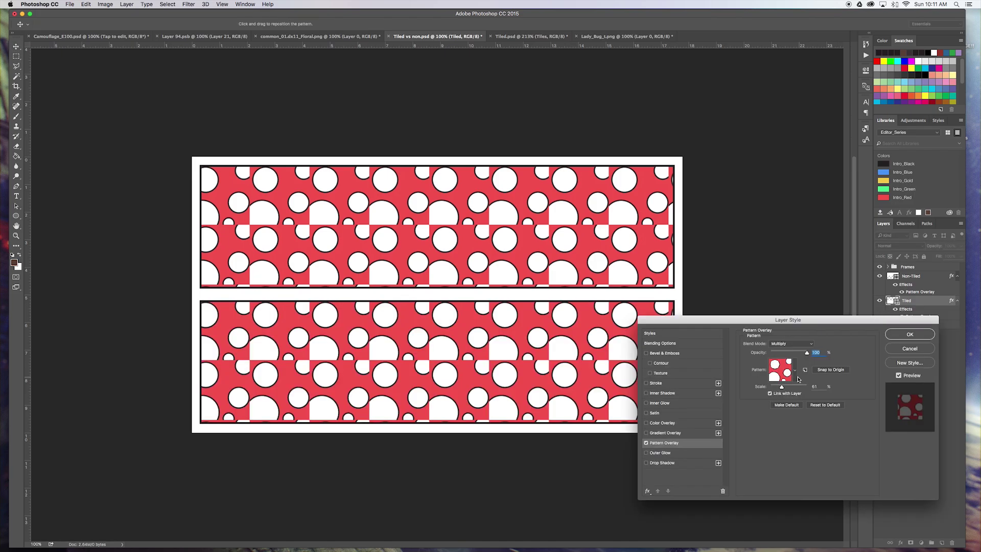
click(796, 371)
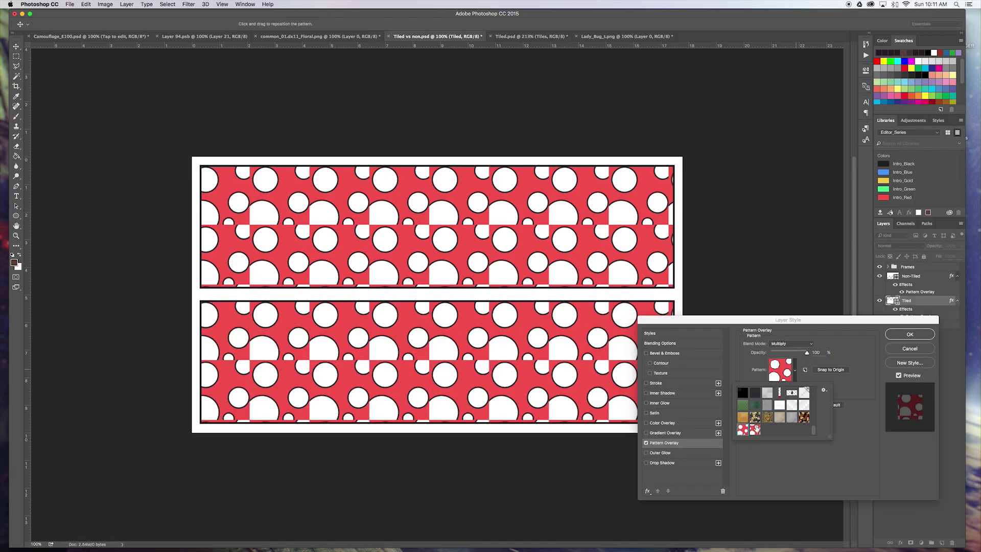
click(755, 430)
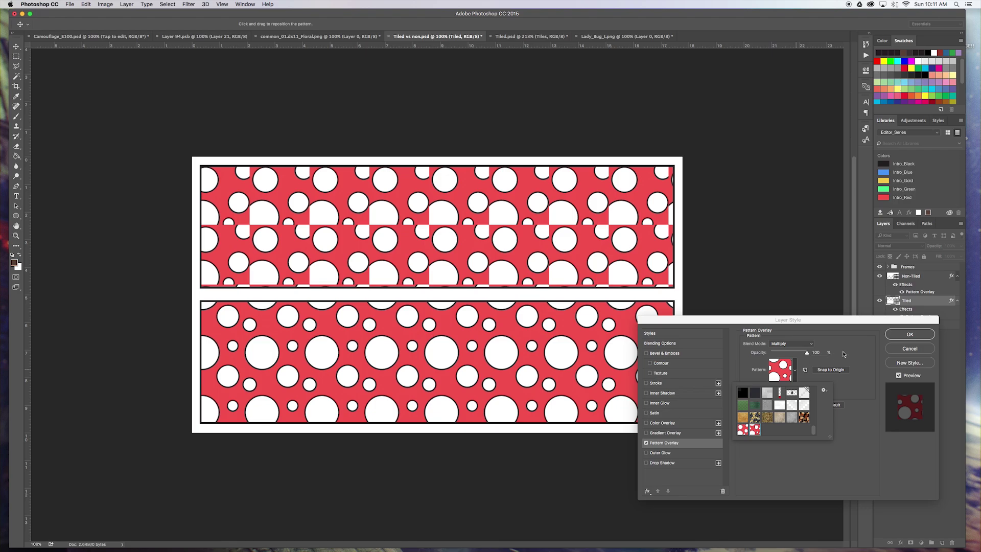
click(919, 336)
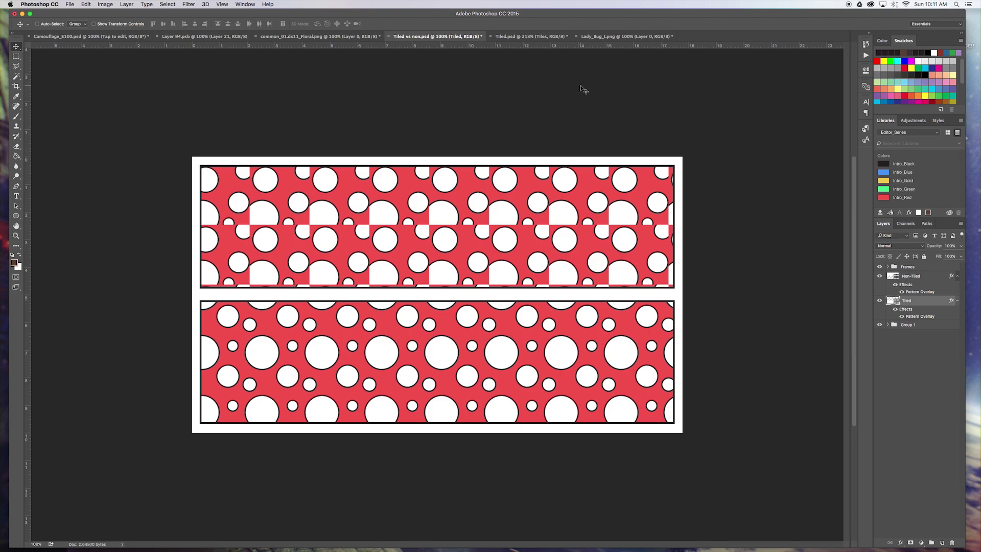
click(520, 37)
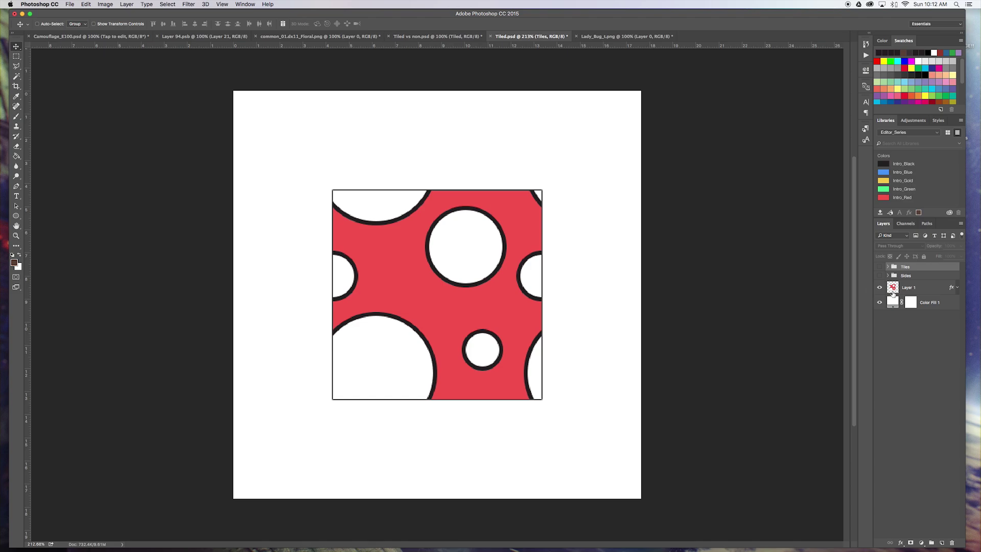
Show the A and B labels and add horizontal guides at 10.38 and 4.98 cm plus two vertical guides
click(879, 276)
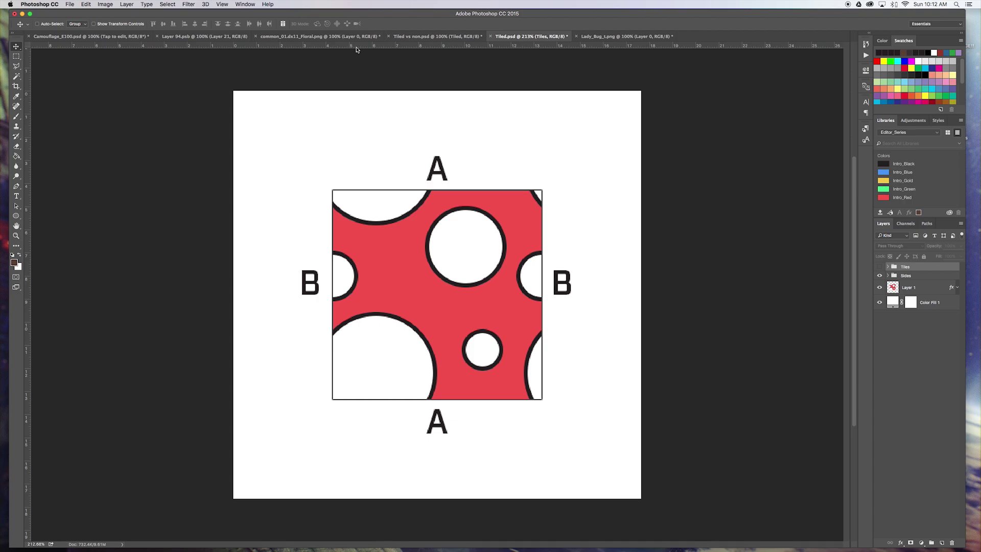
drag(356, 49, 333, 328)
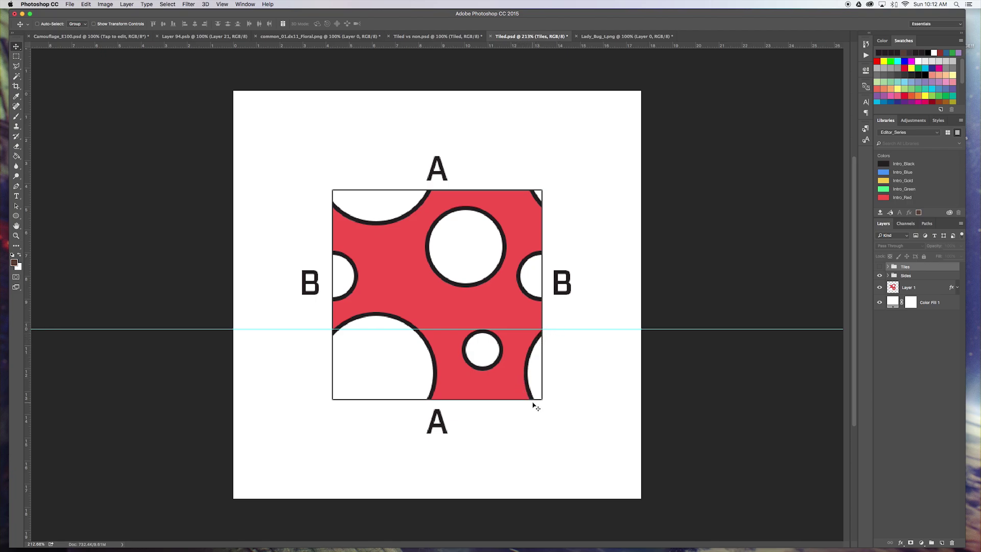
drag(28, 179, 529, 297)
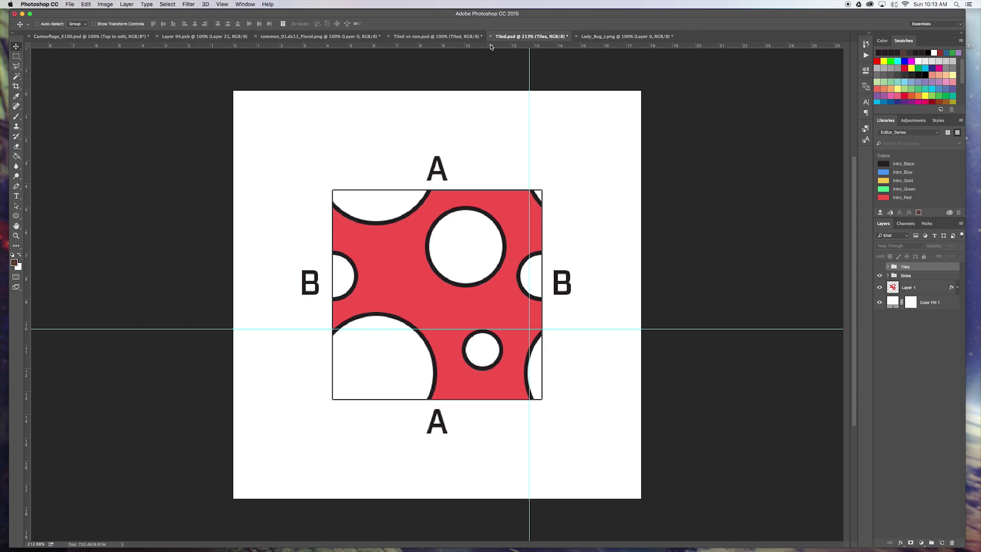
drag(491, 46, 542, 206)
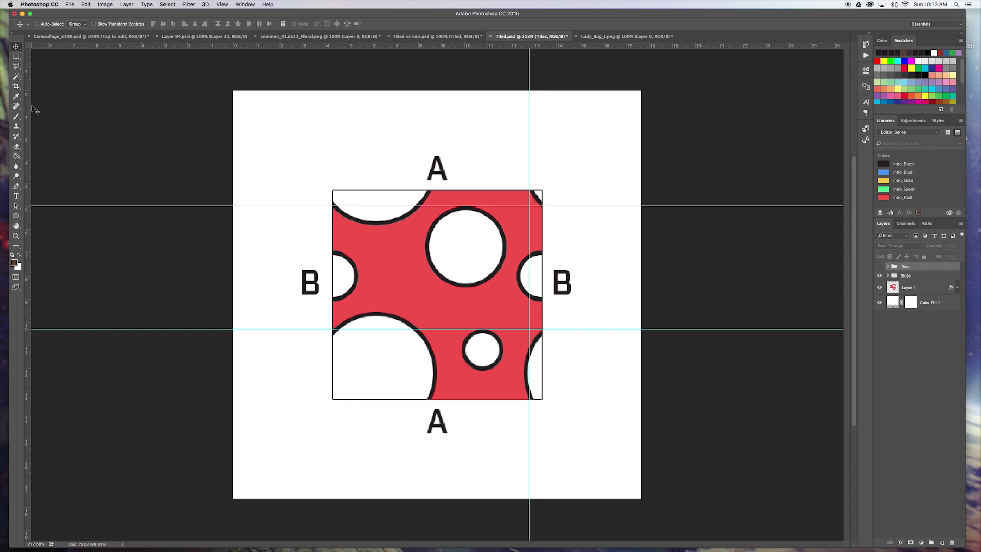
drag(28, 109, 472, 100)
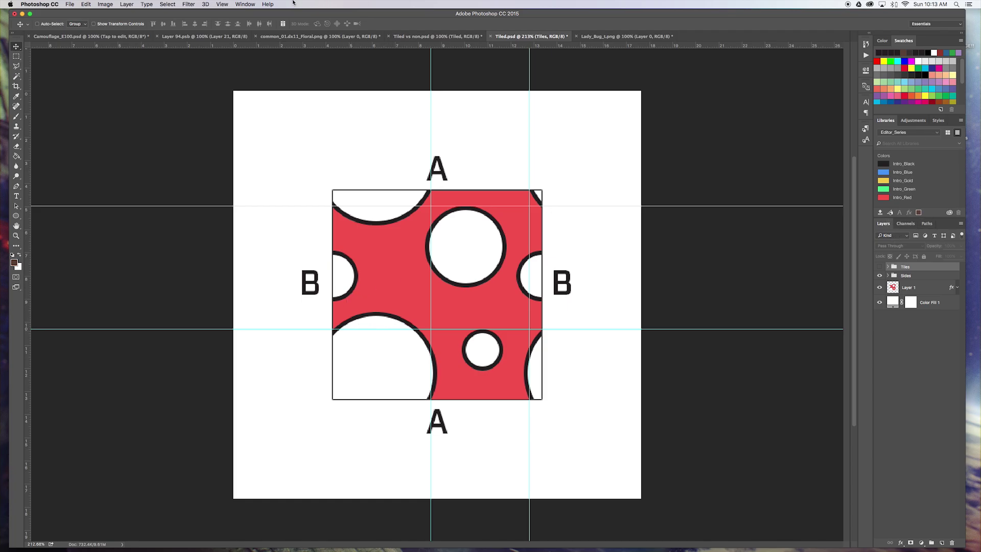
click(222, 4)
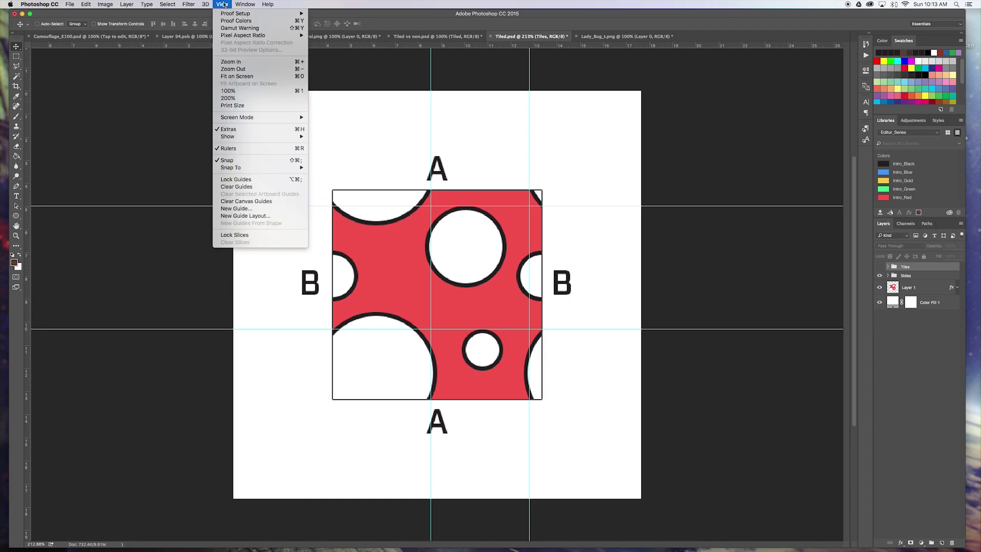
Clear all guides and show the surrounding Tiles copies, then return to the camo contest page
click(270, 187)
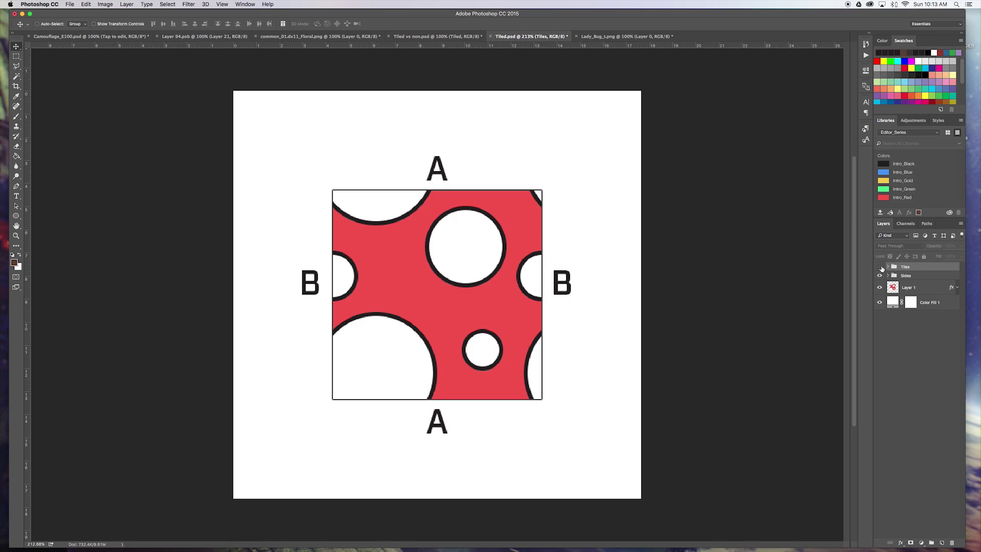
click(880, 267)
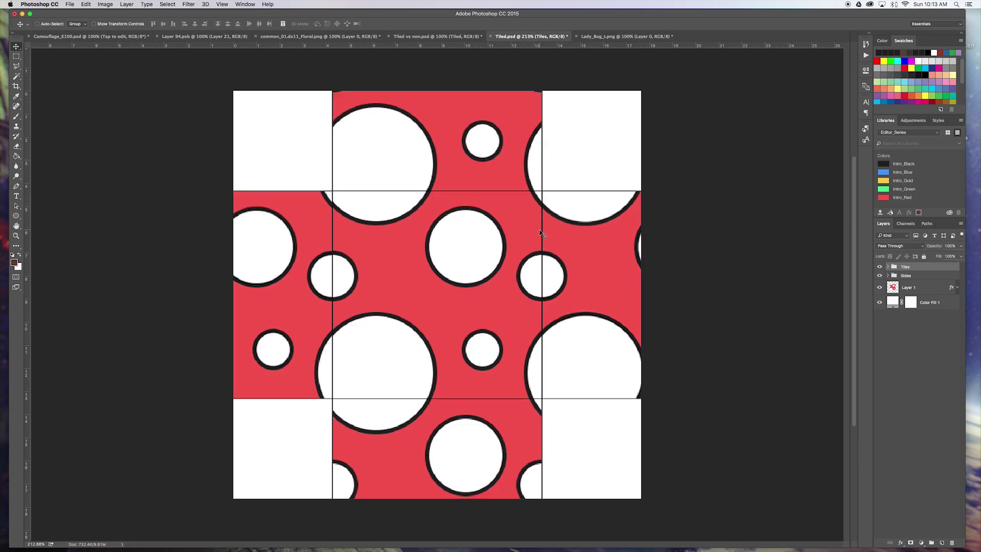
mouse_move(786, 549)
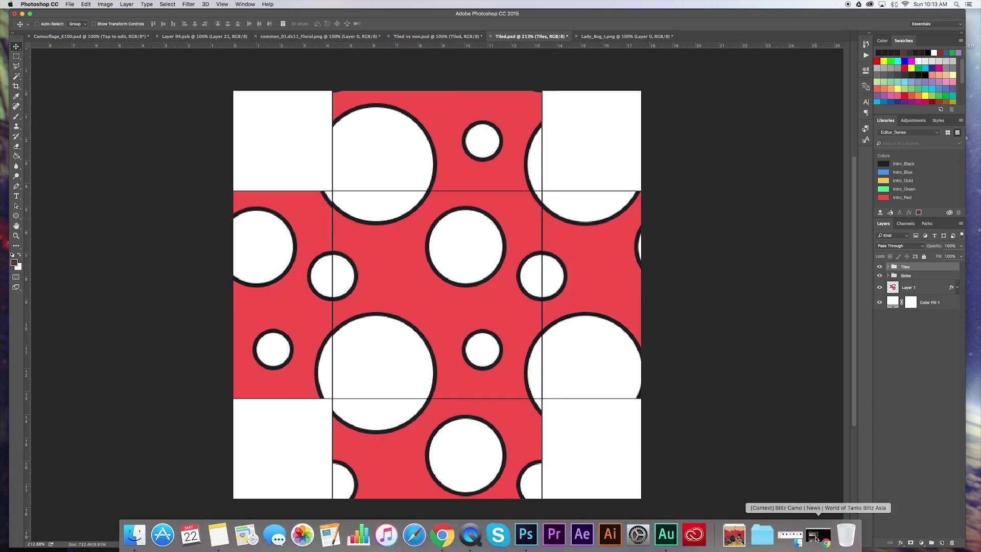
click(817, 537)
scroll(521, 333, up, 8)
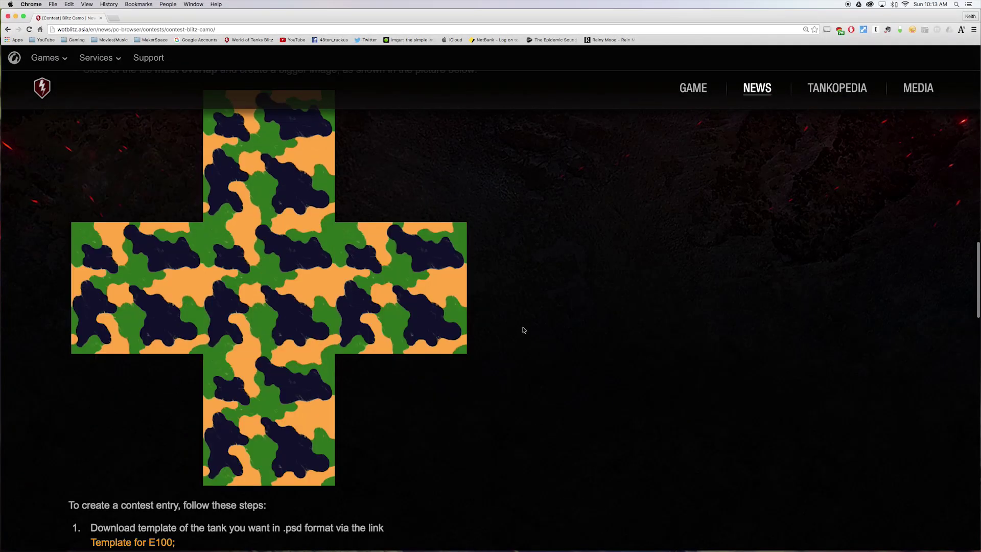
scroll(524, 329, up, 1)
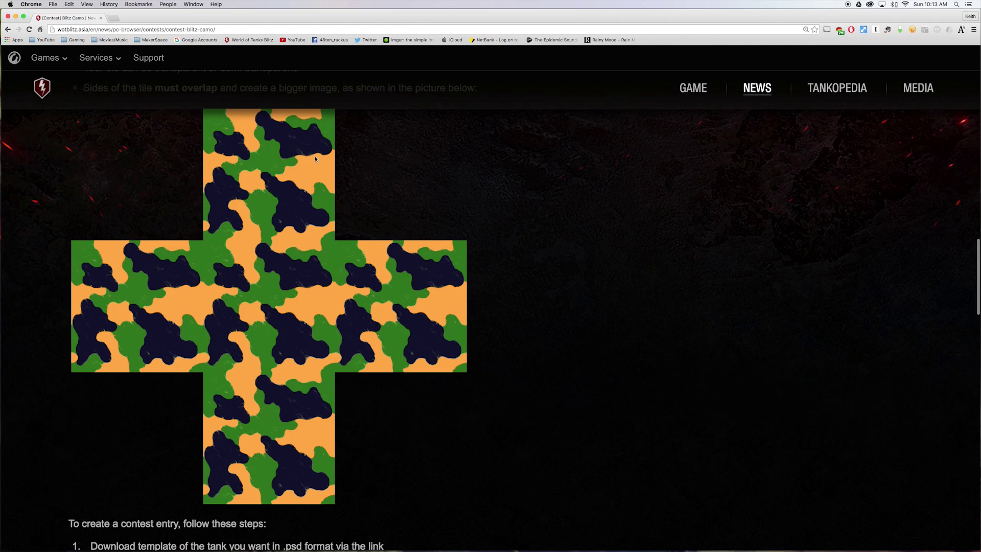
scroll(366, 153, up, 1)
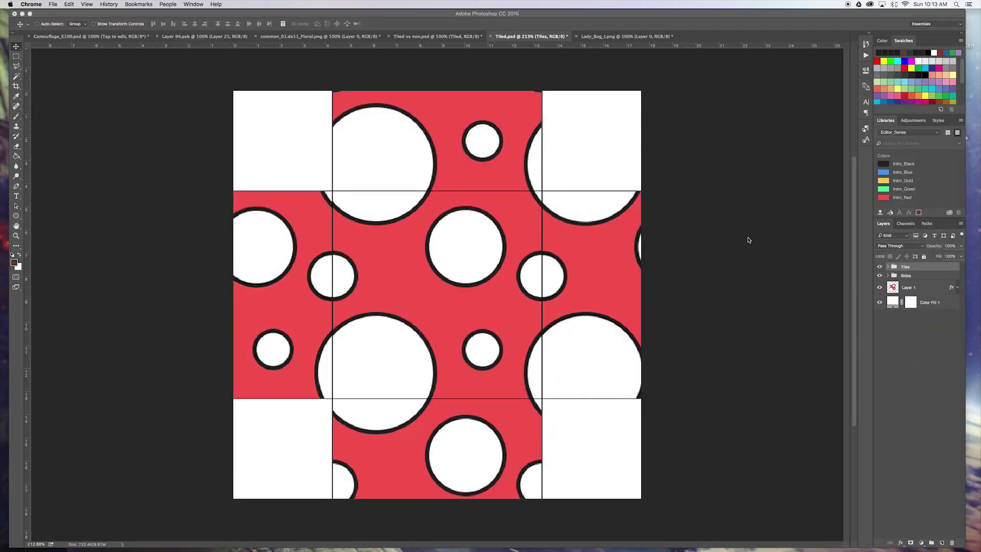
click(299, 39)
Drop the Lady_Bug_N.png layer into Layer 94.psb, aligned to canvas, and save it
click(432, 39)
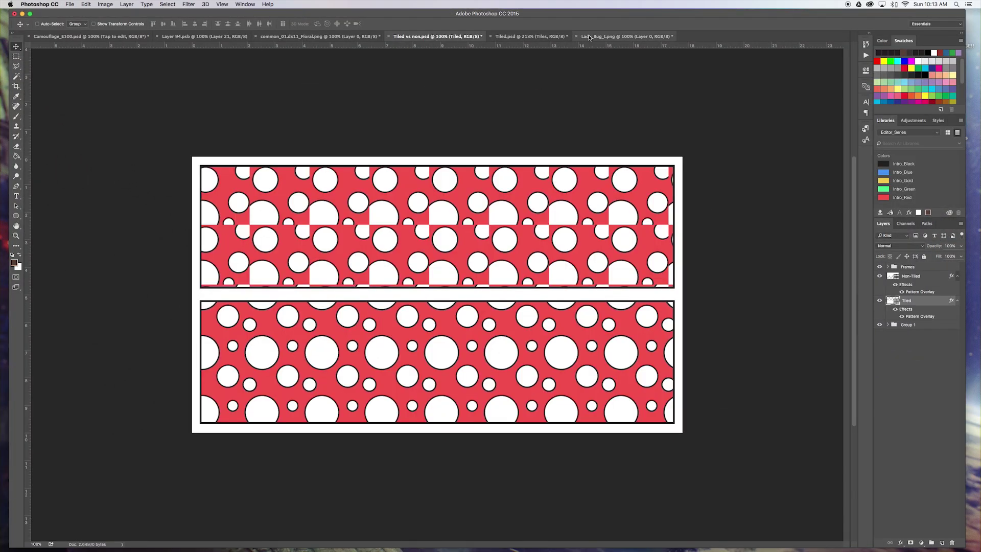
click(619, 37)
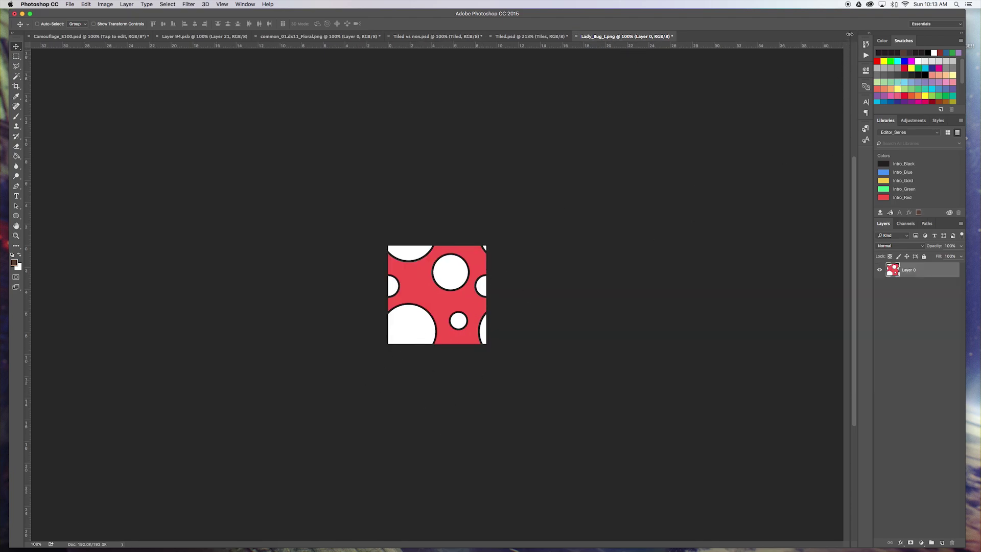
drag(735, 41, 736, 42)
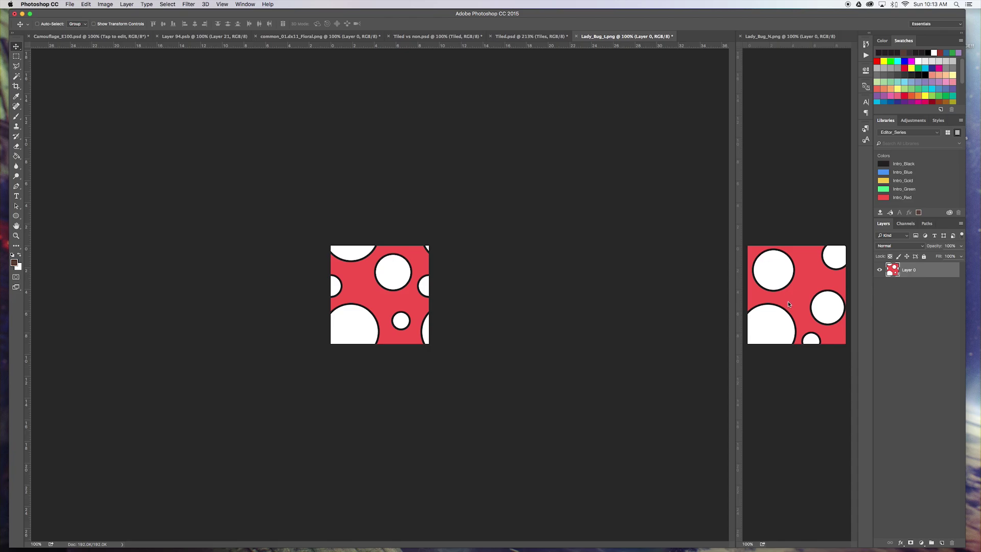
click(791, 287)
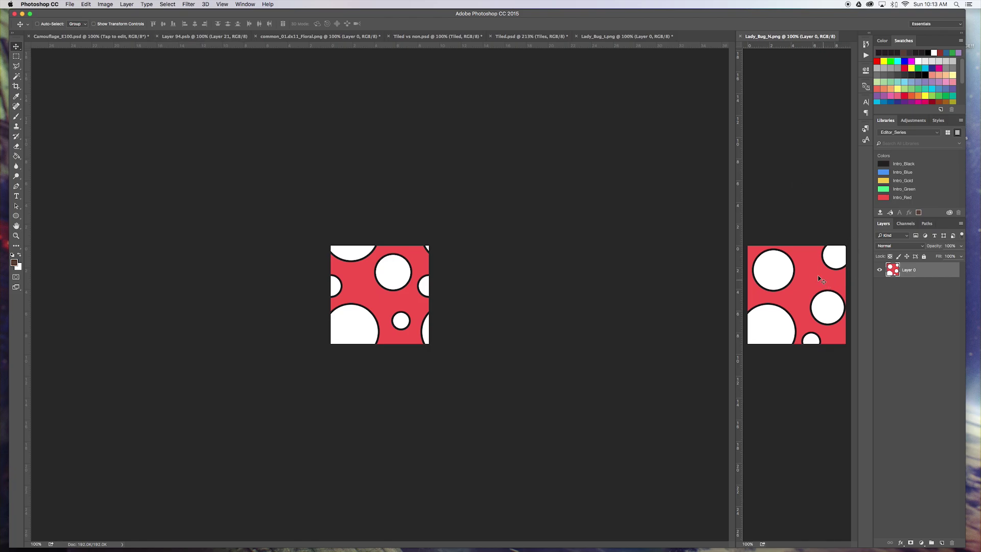
drag(820, 279, 216, 64)
drag(174, 37, 177, 37)
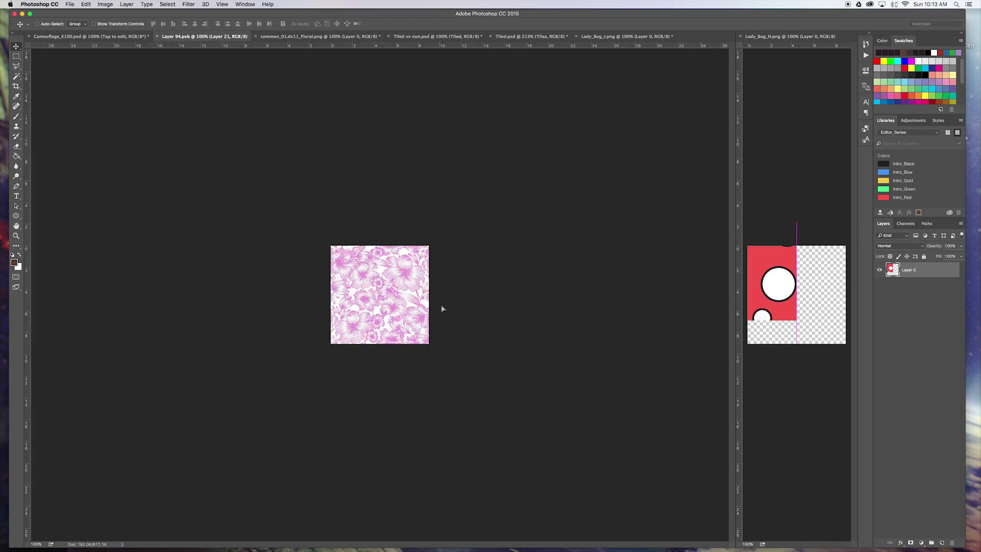
drag(443, 309, 364, 272)
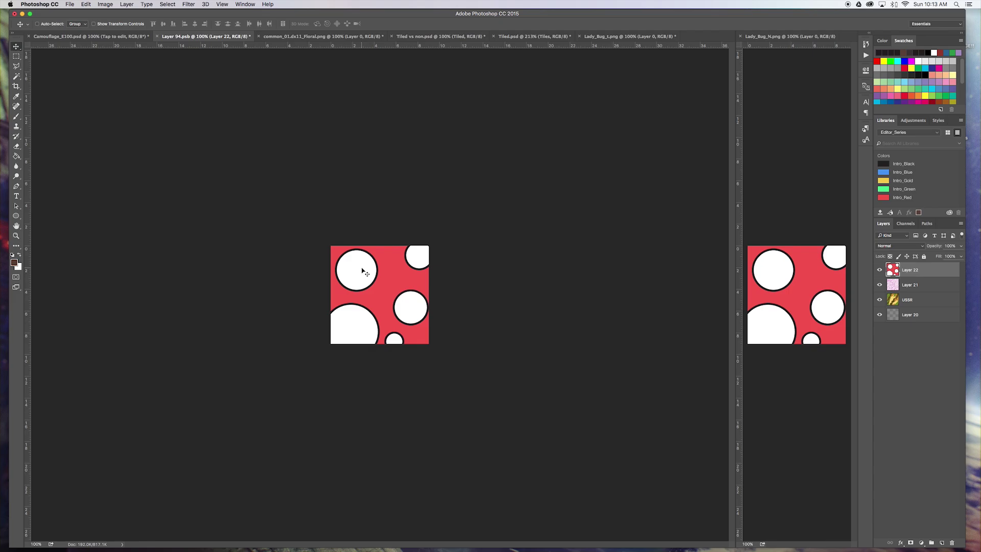
key(super+s)
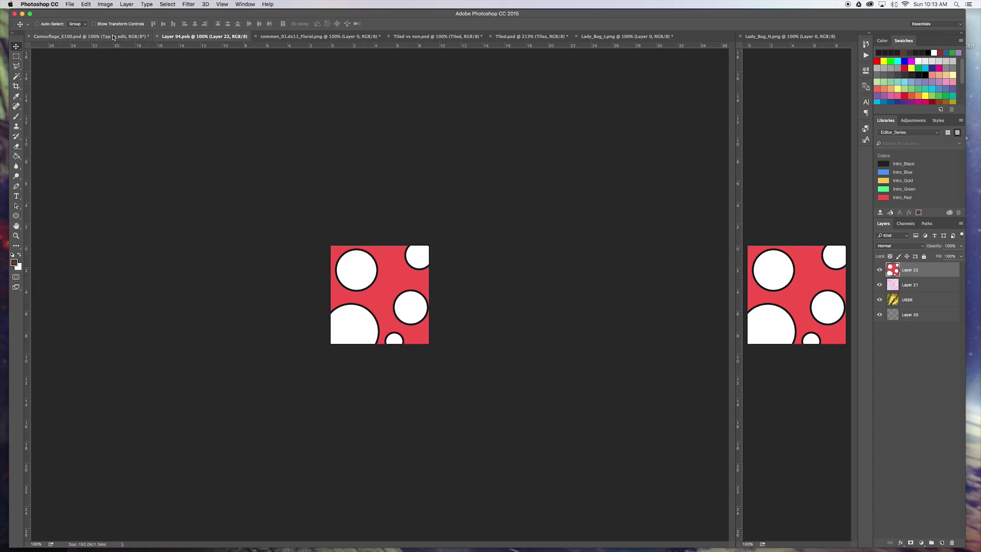
Check the polka-dot camouflage on the tank and close Lady_Bug_N.png
click(113, 38)
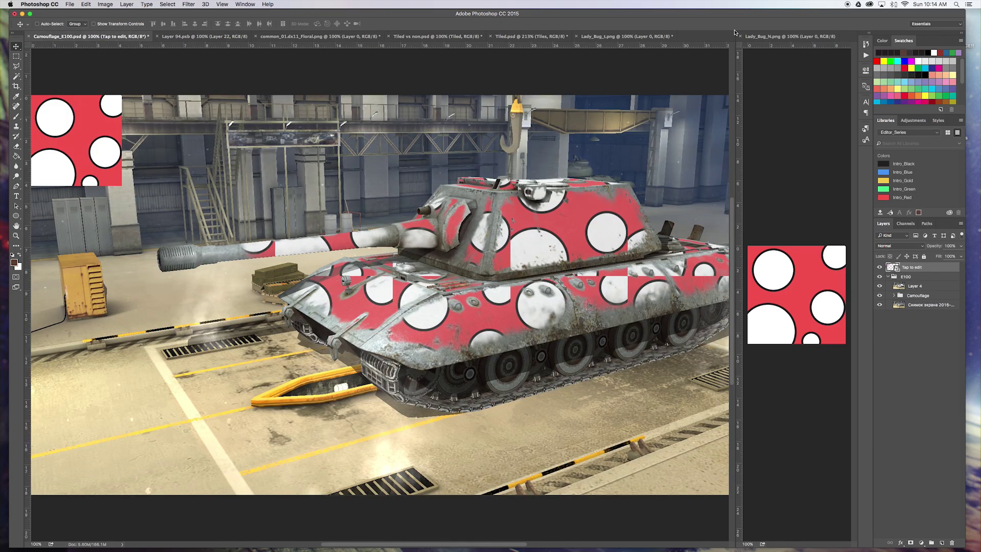
click(741, 36)
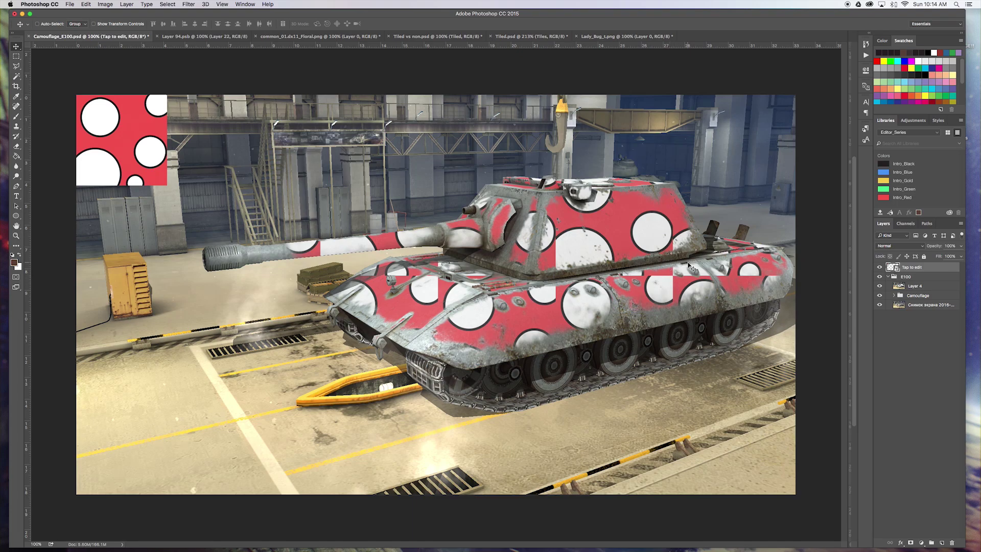
click(612, 37)
Drop the Lady_Bug_t.png tile into Layer 94.psb, save, and review the tank's red polka-dot camouflage
drag(449, 267, 187, 39)
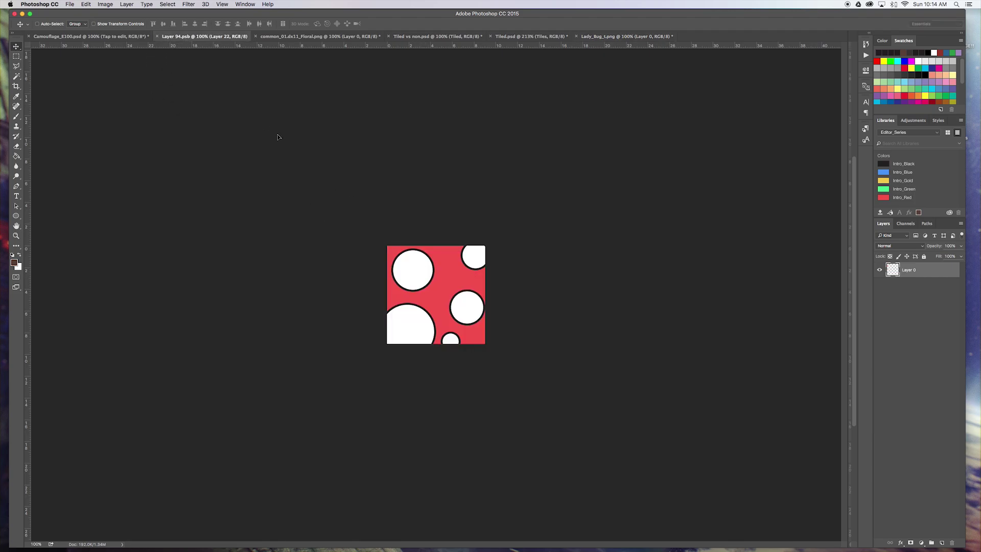
drag(278, 137, 457, 285)
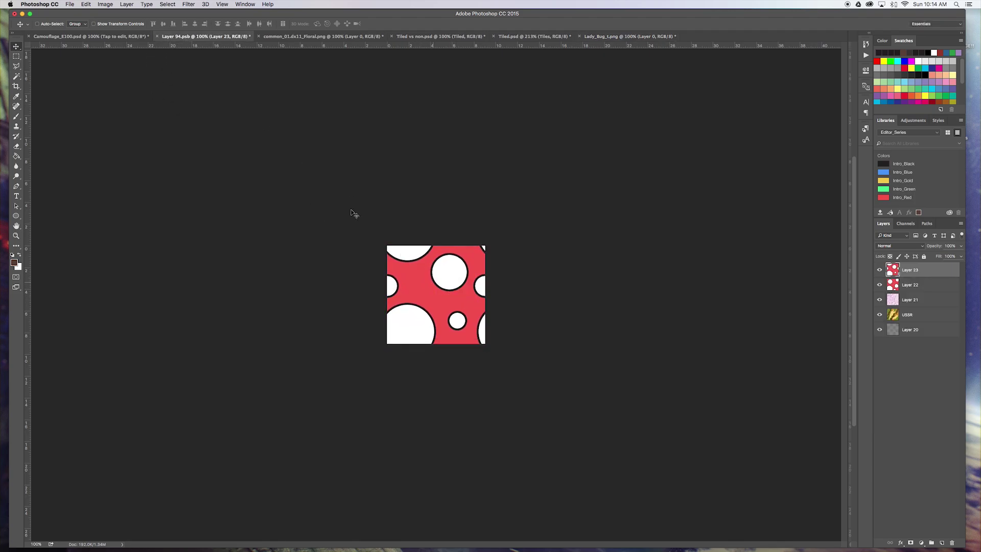
key(super+s)
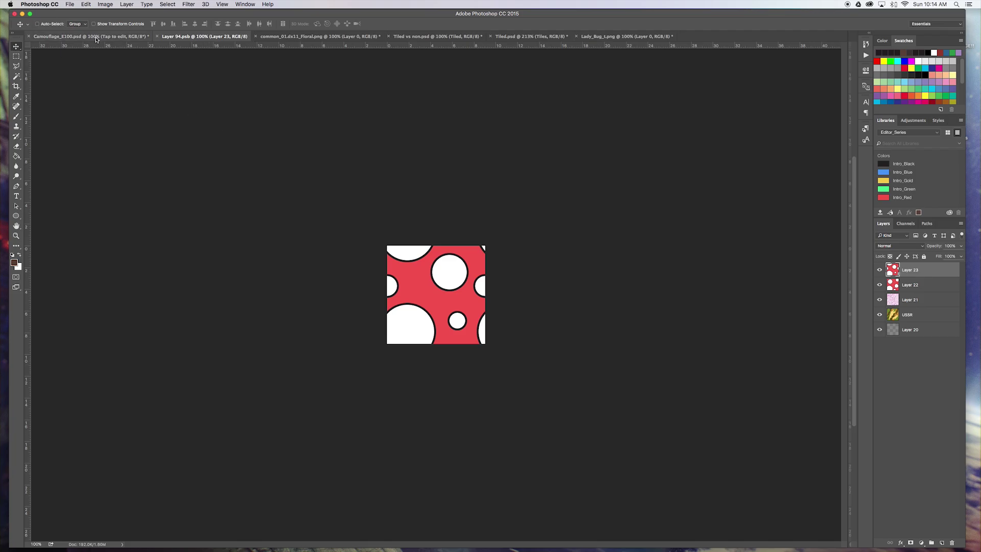
click(97, 40)
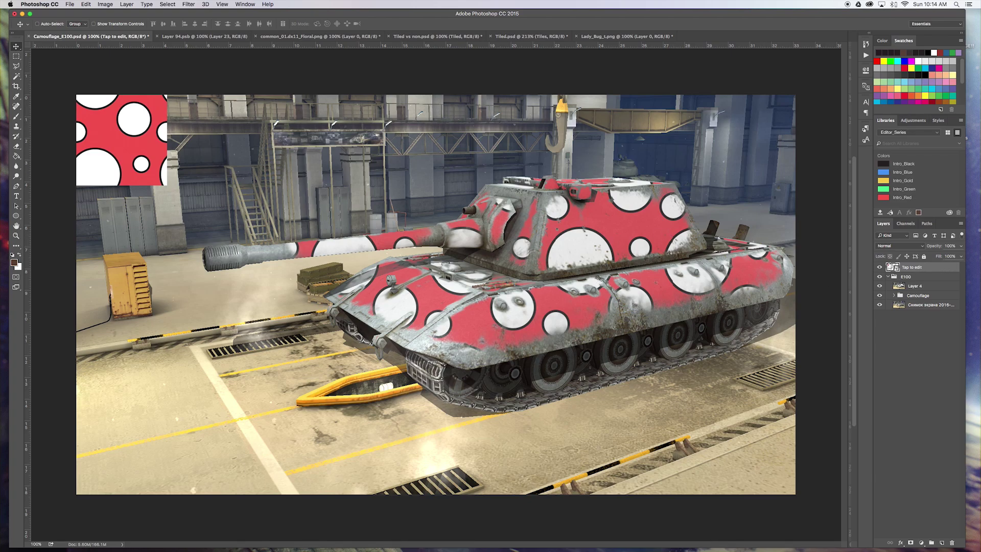
click(890, 277)
click(897, 303)
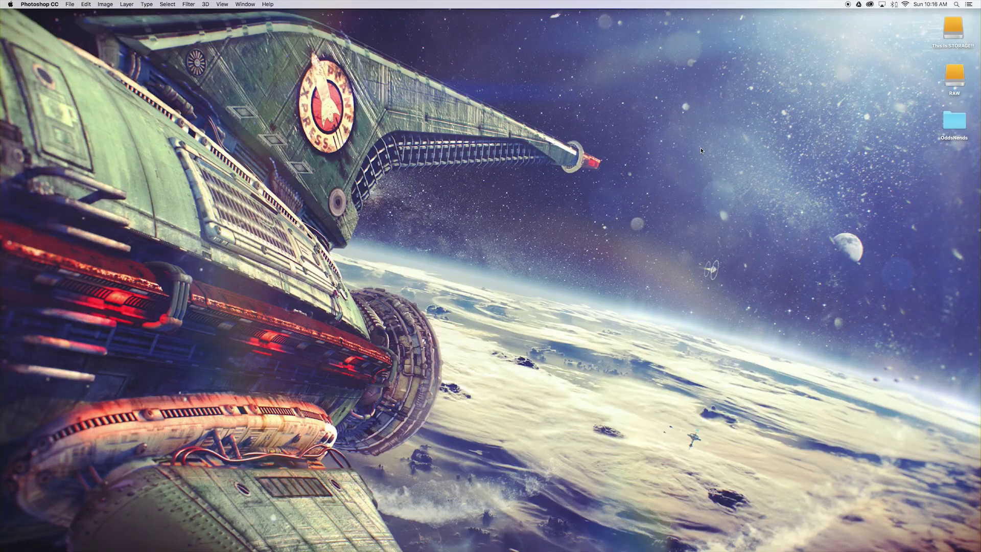
Open a new Finder window and enlarge it to show more columns
click(702, 149)
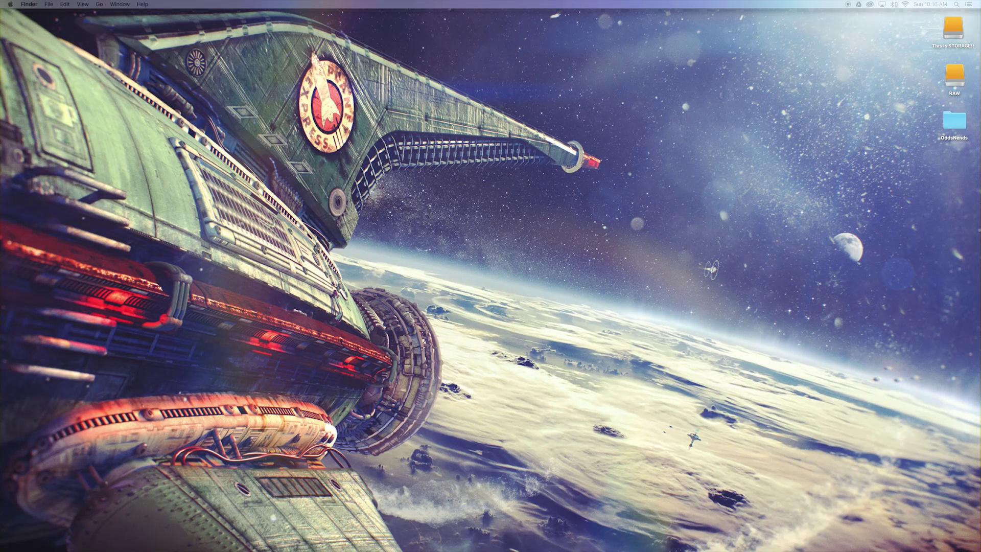
key(super+n)
drag(606, 191, 871, 272)
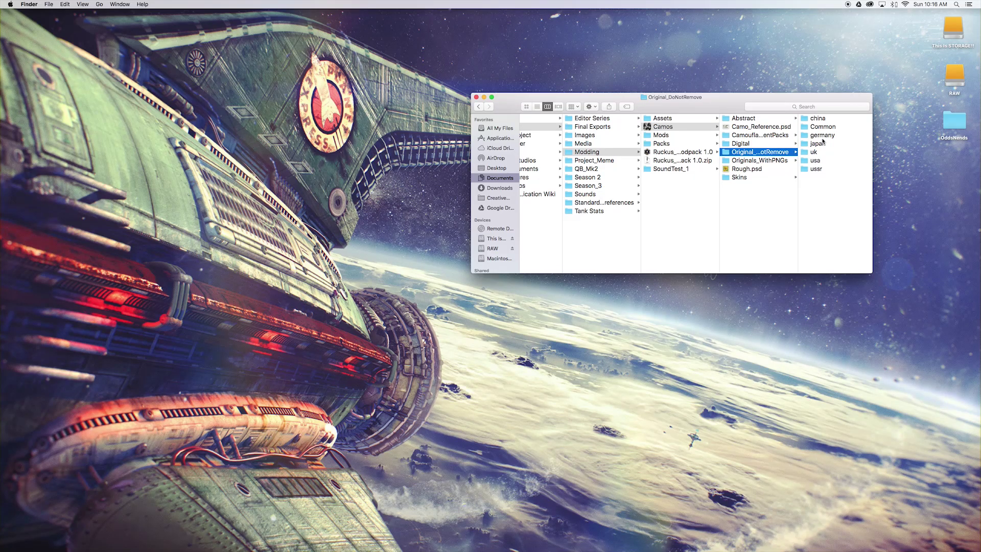
Step through the china, usa and ussr folders, then Common's desert, summer and winter folders, ending on desert
click(821, 119)
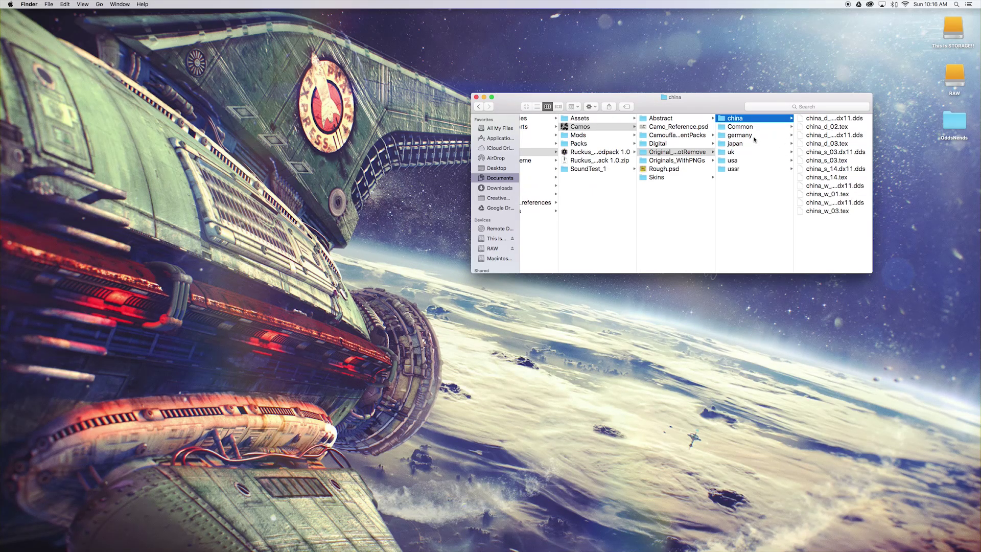
click(753, 136)
click(750, 144)
click(747, 152)
click(744, 169)
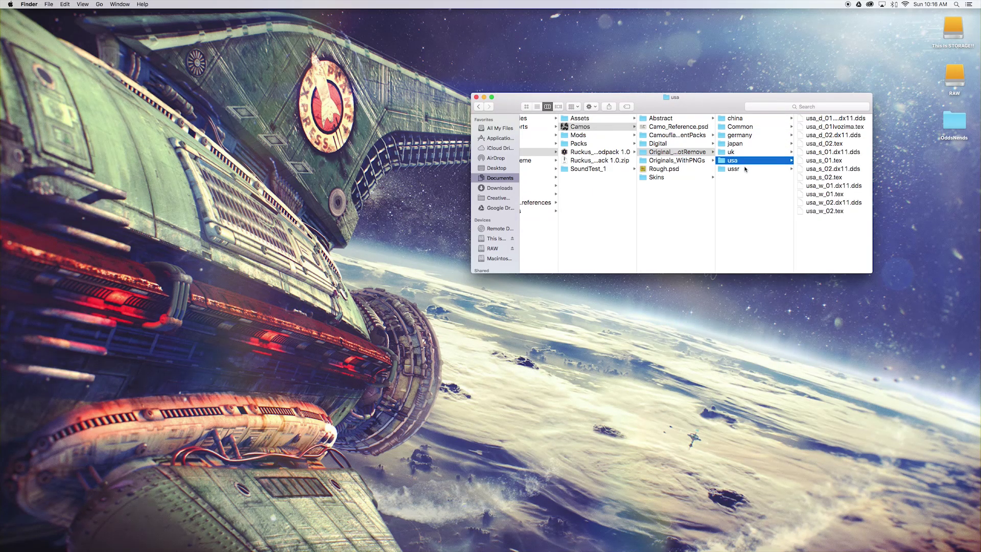
click(756, 128)
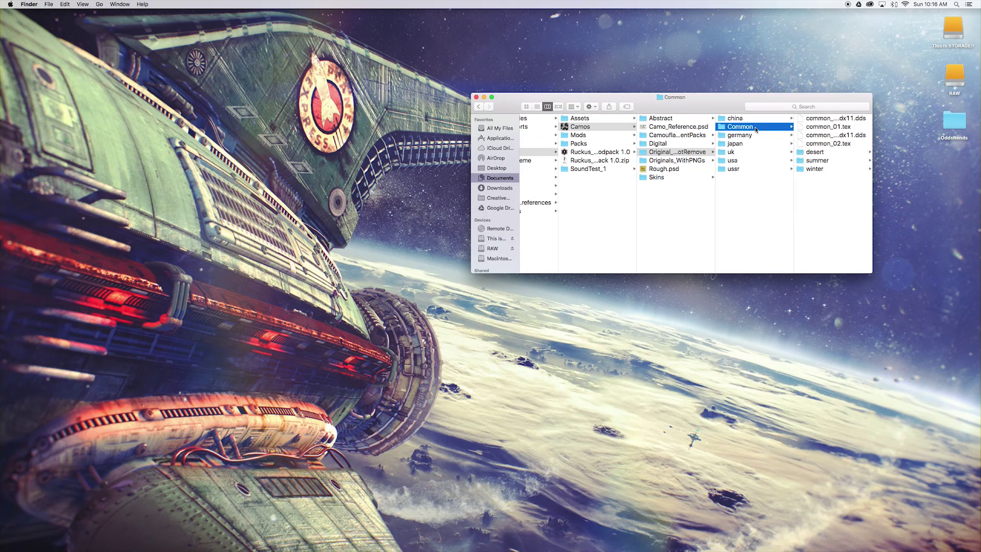
click(828, 152)
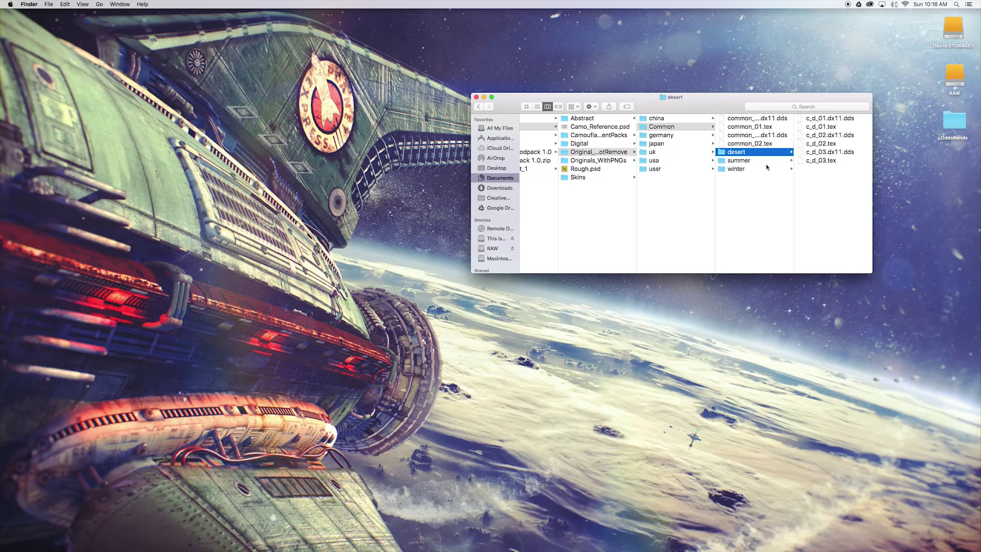
click(765, 161)
click(757, 170)
click(758, 162)
click(756, 154)
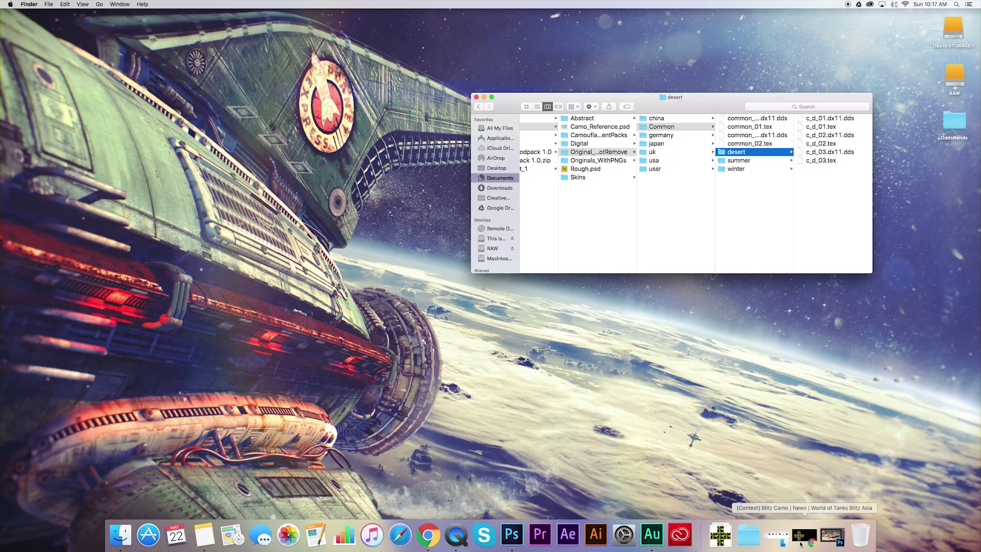
mouse_move(839, 539)
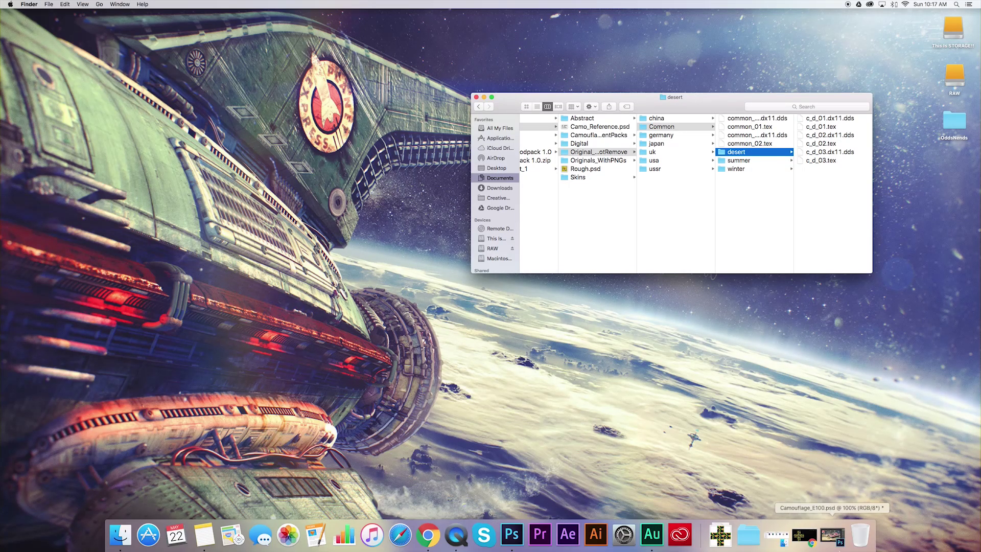
click(840, 539)
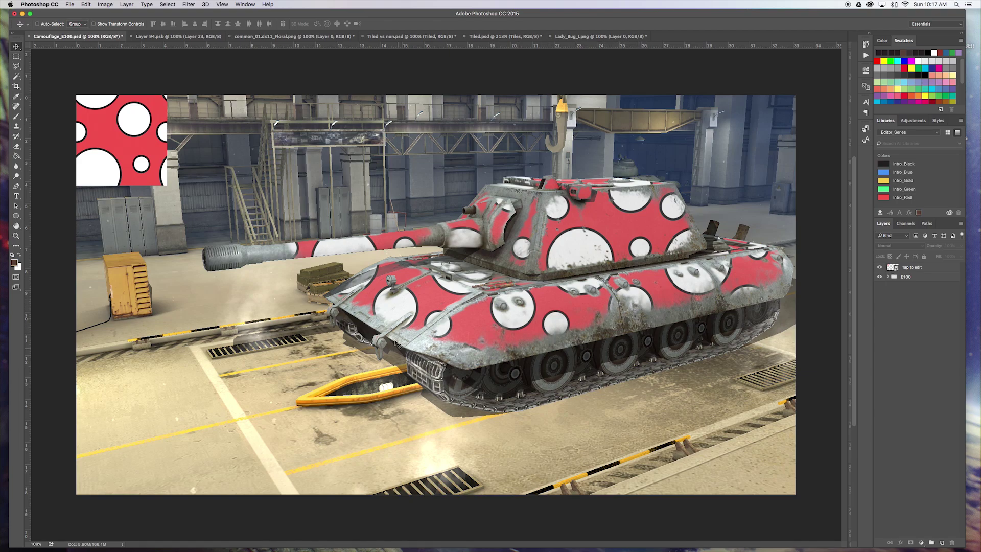
click(23, 14)
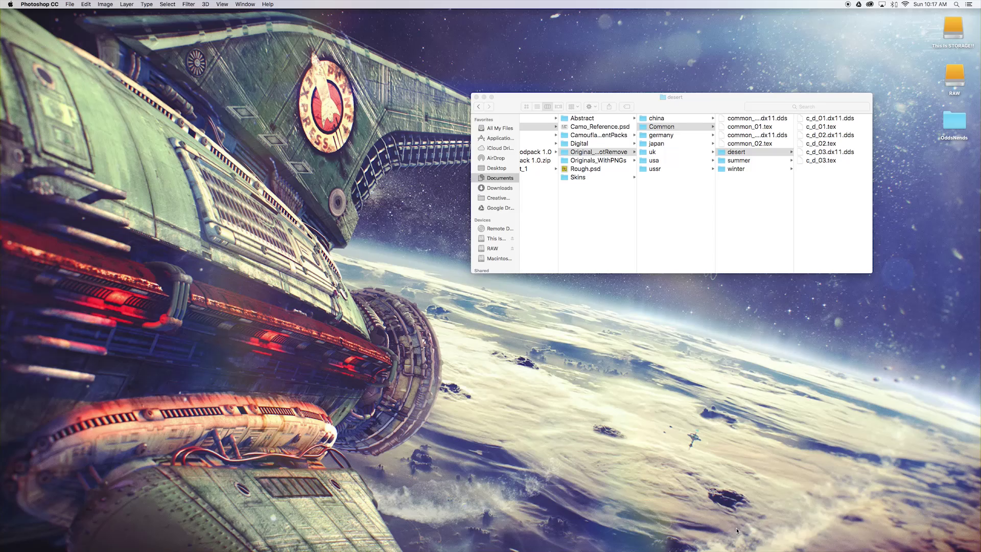
Restore the minimized Camouflage_E100.psd Photoshop window from the Dock
mouse_move(738, 549)
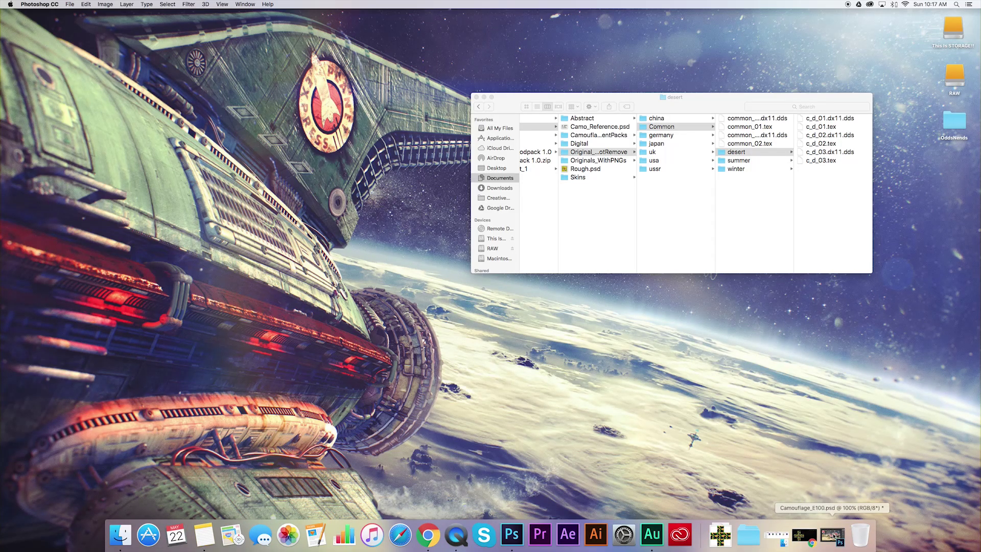
click(833, 536)
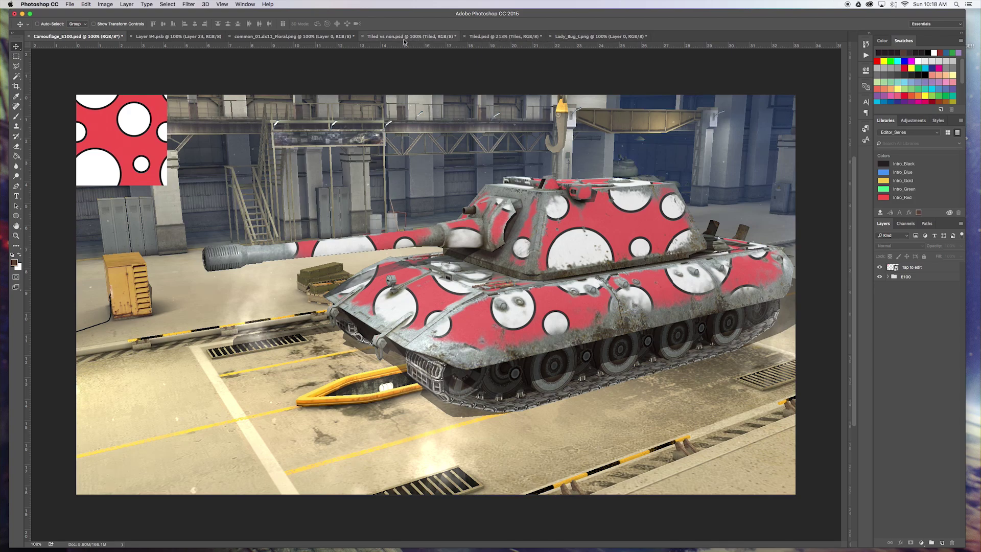
Save a copy of Lady_Bug_t.png in DDS format to the Modding folder
click(584, 37)
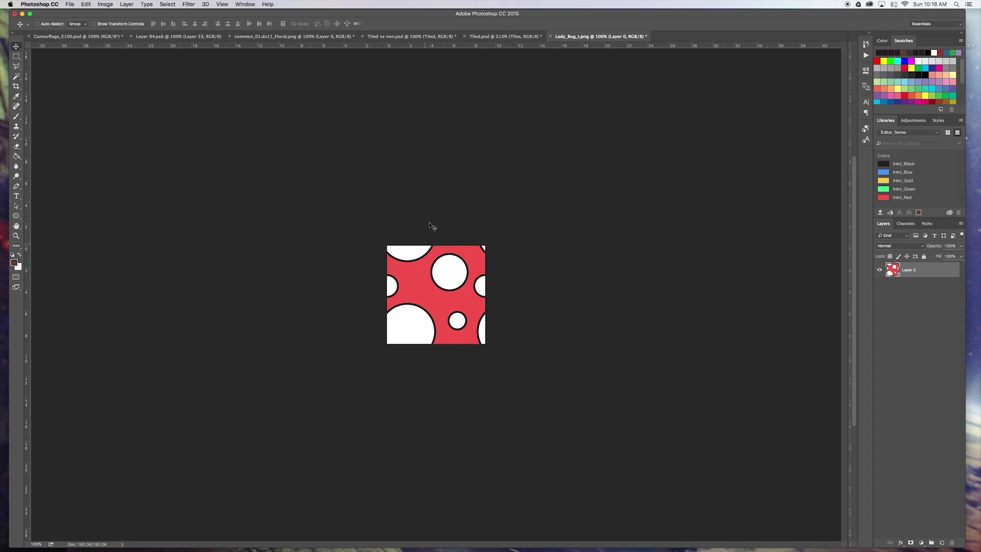
key(super+shift+s)
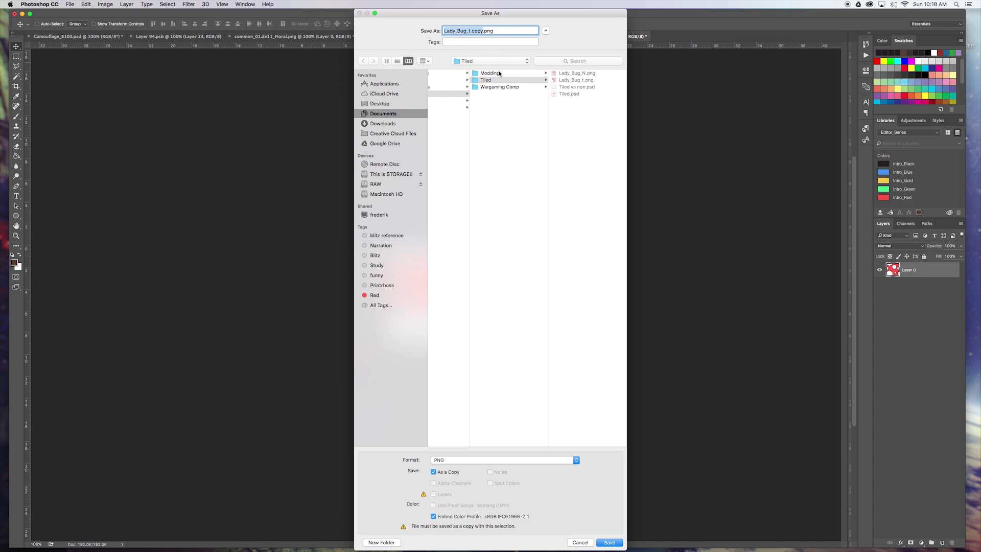
click(499, 73)
click(449, 460)
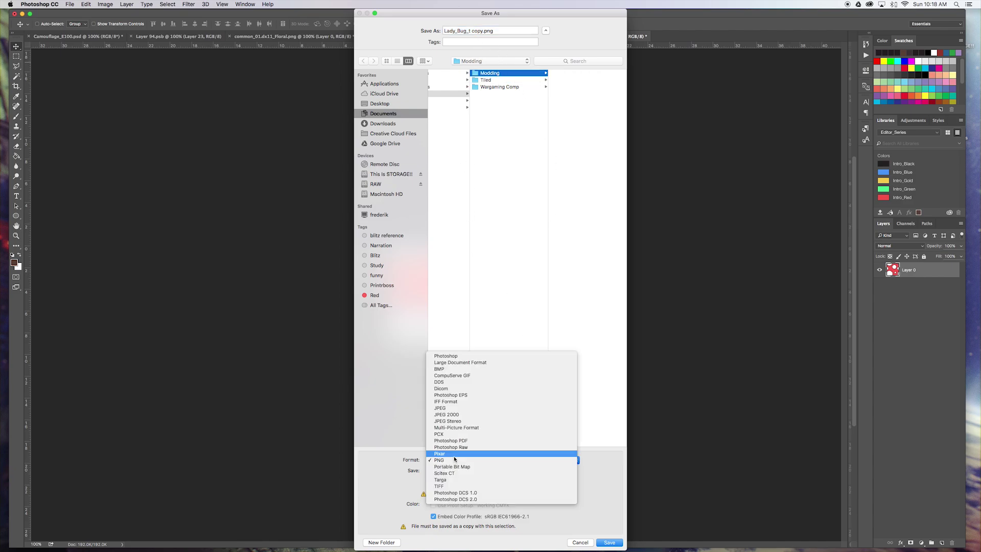
click(446, 384)
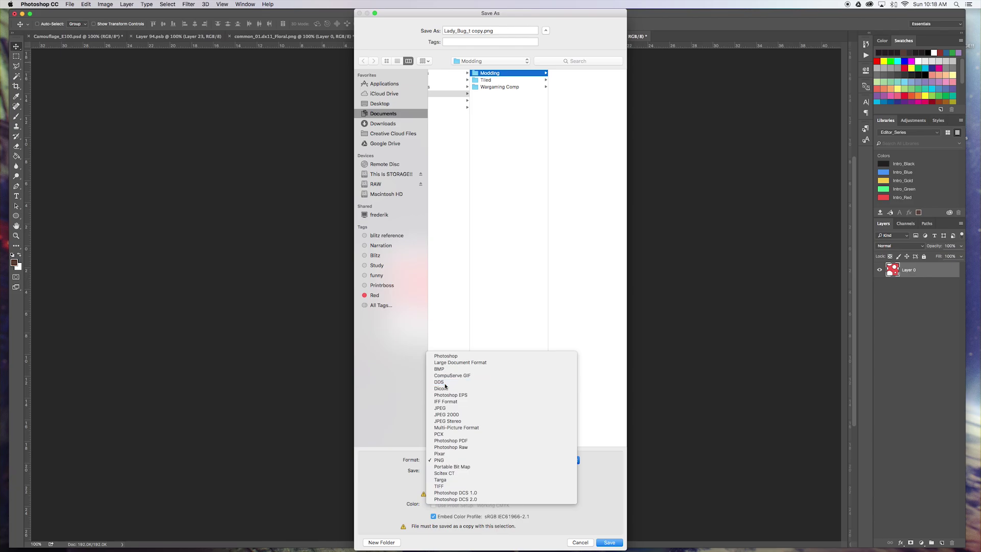
click(611, 542)
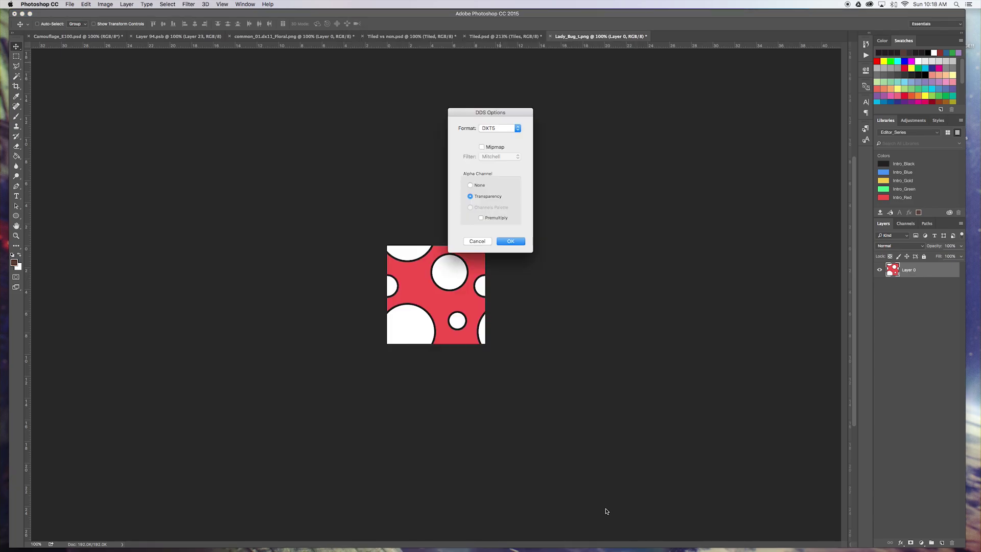
Export with DXT3 compression, mipmaps using the Mitchell filter, and Alpha set to None
drag(500, 113, 542, 99)
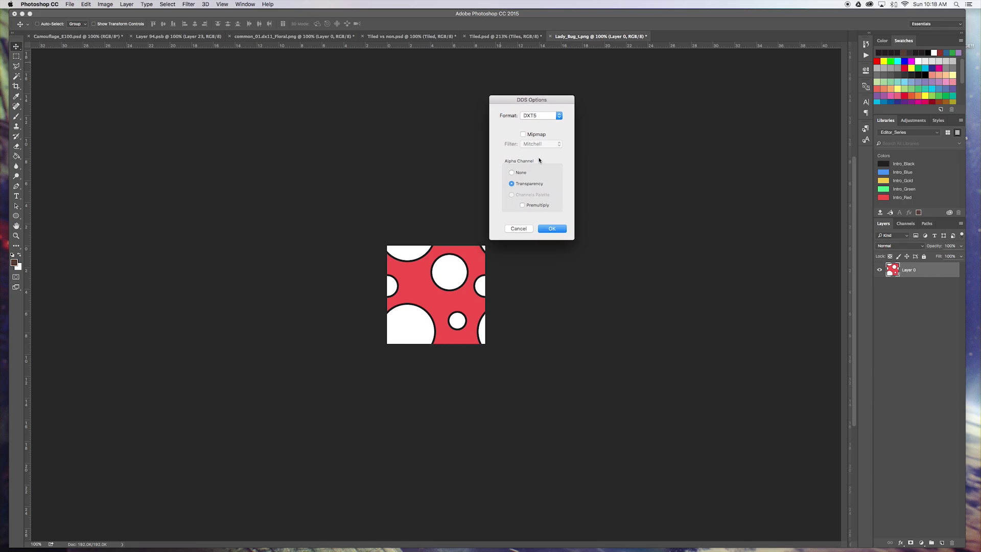
click(559, 116)
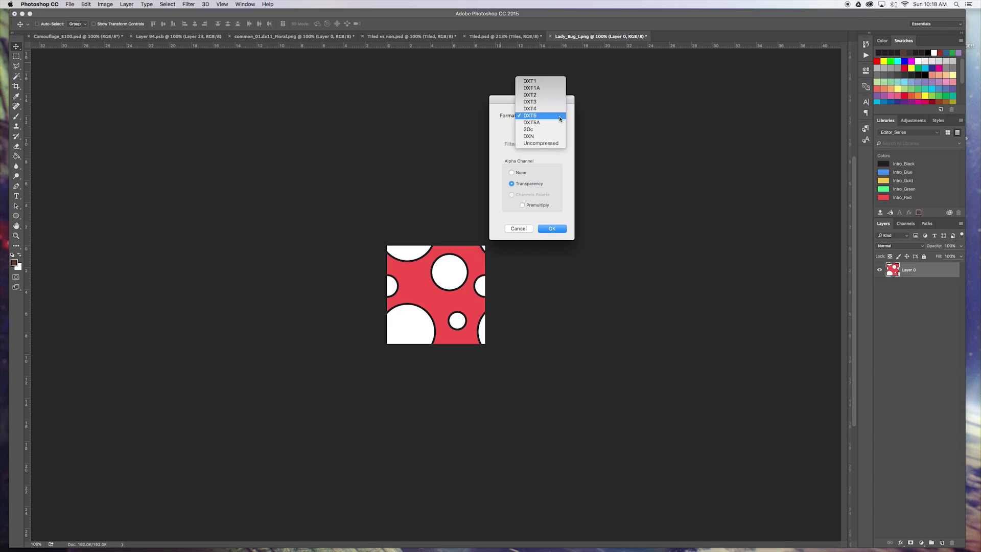
click(535, 102)
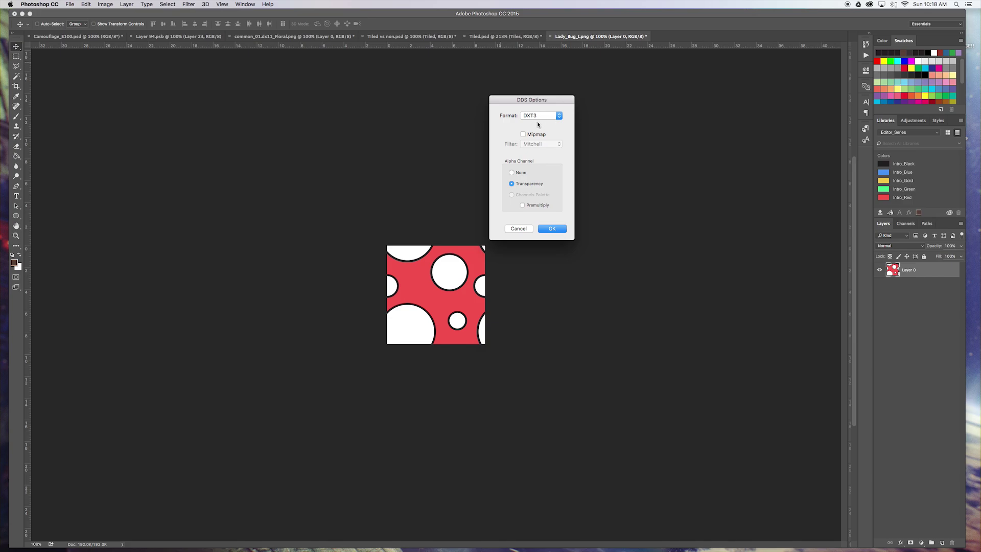
click(524, 135)
click(558, 145)
click(523, 166)
click(512, 174)
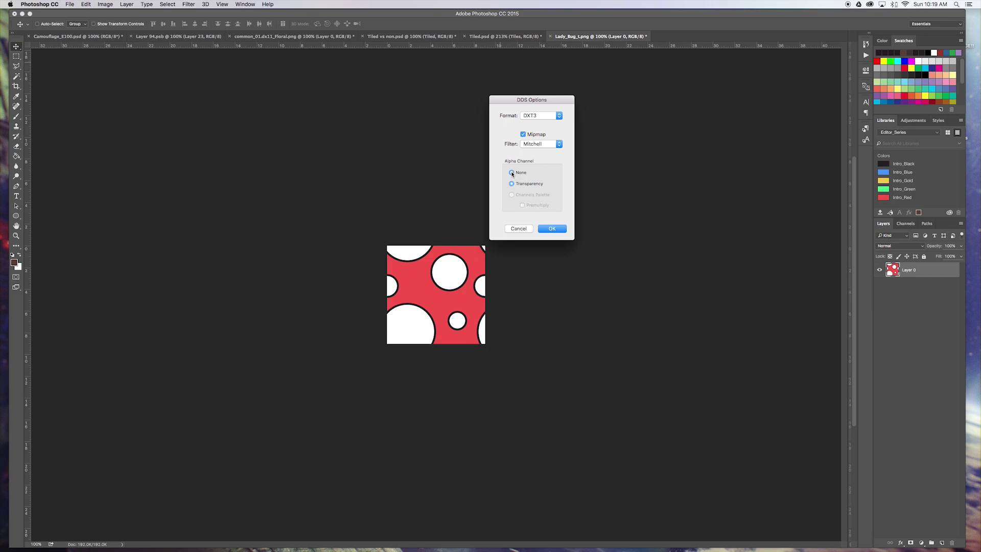
click(512, 184)
click(511, 173)
click(553, 229)
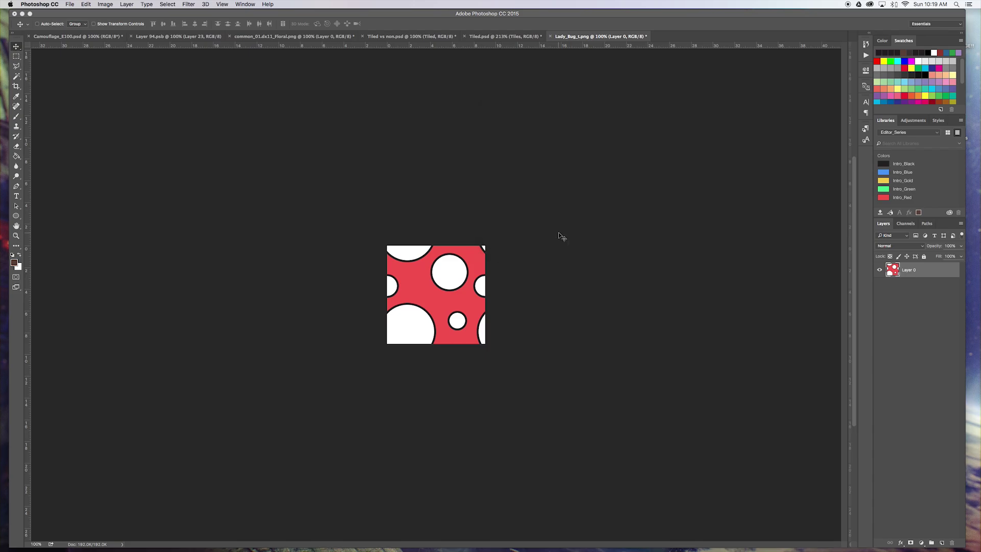
click(22, 14)
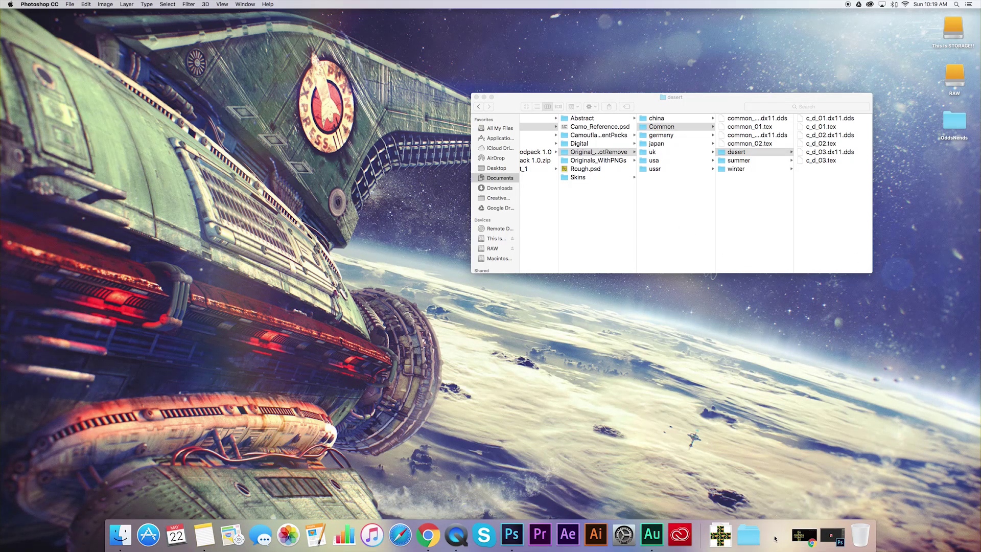
Show Images > Modding with Lady_Bug_t.dds in a new Finder window, shifting the desert window aside
click(749, 535)
click(800, 55)
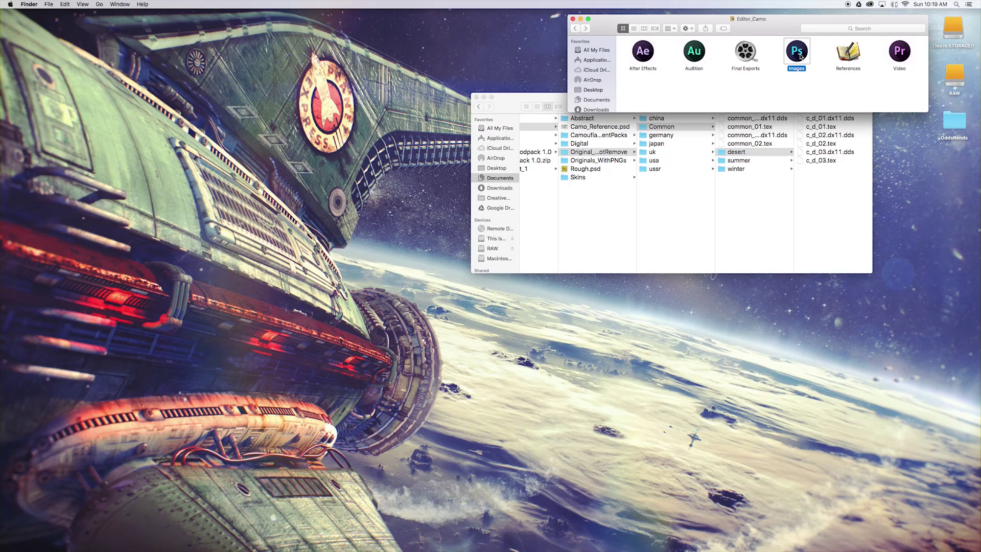
double_click(800, 55)
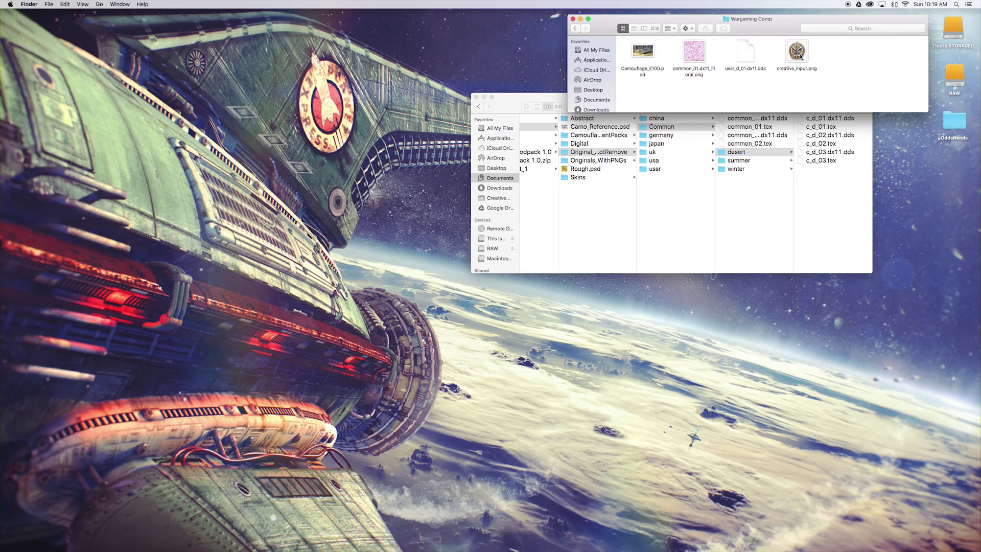
click(574, 29)
double_click(694, 54)
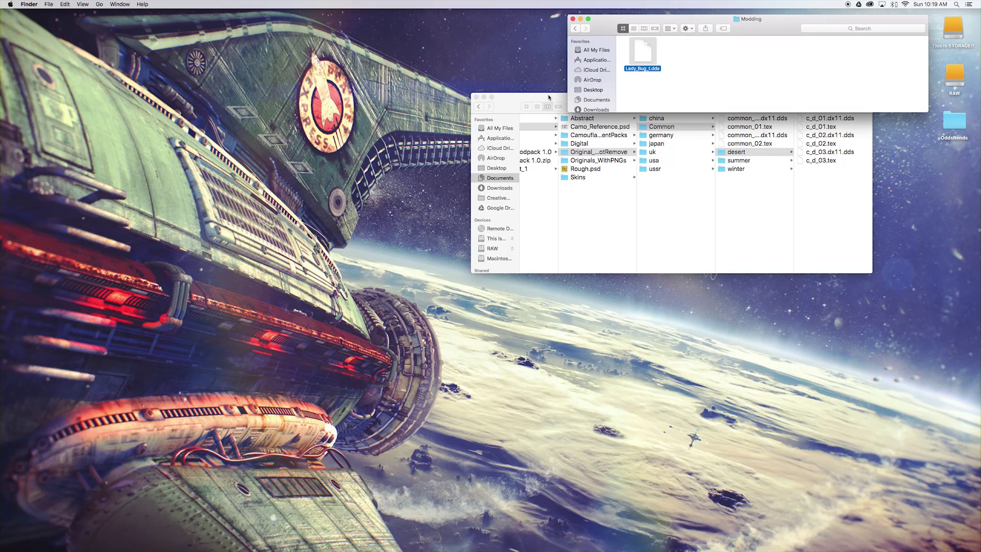
drag(549, 97, 610, 161)
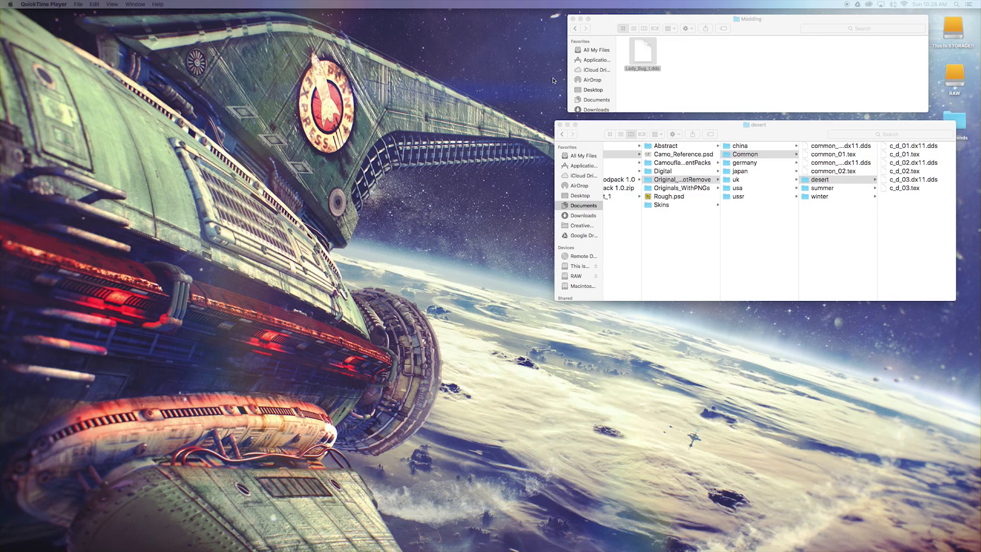
click(512, 137)
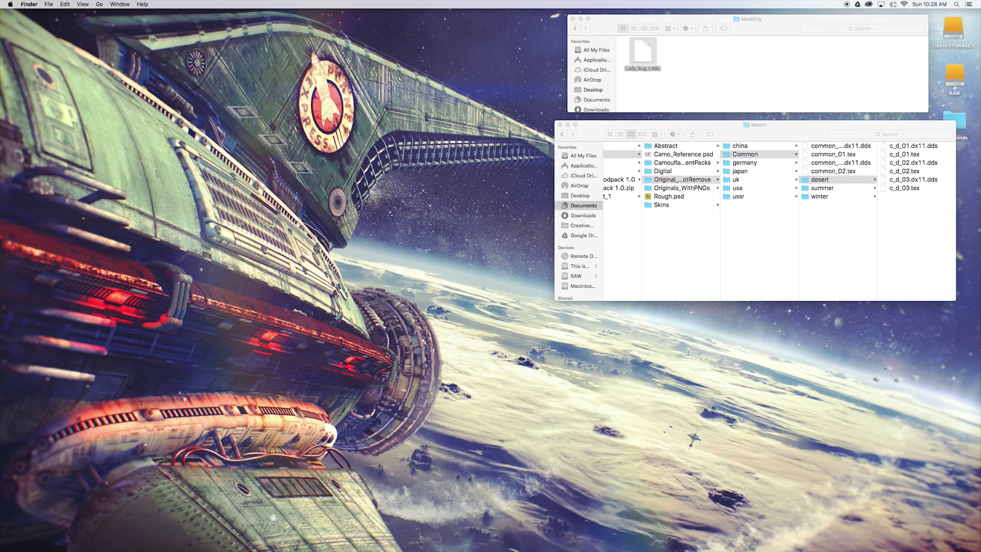
mouse_move(804, 537)
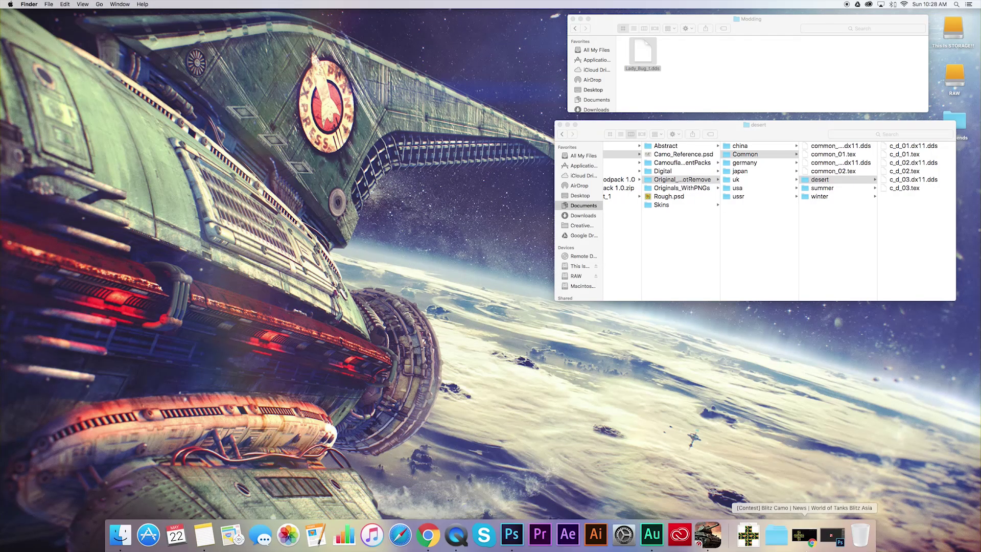
Switch to World of Tanks Blitz and open the Maus's camouflage screen
click(706, 538)
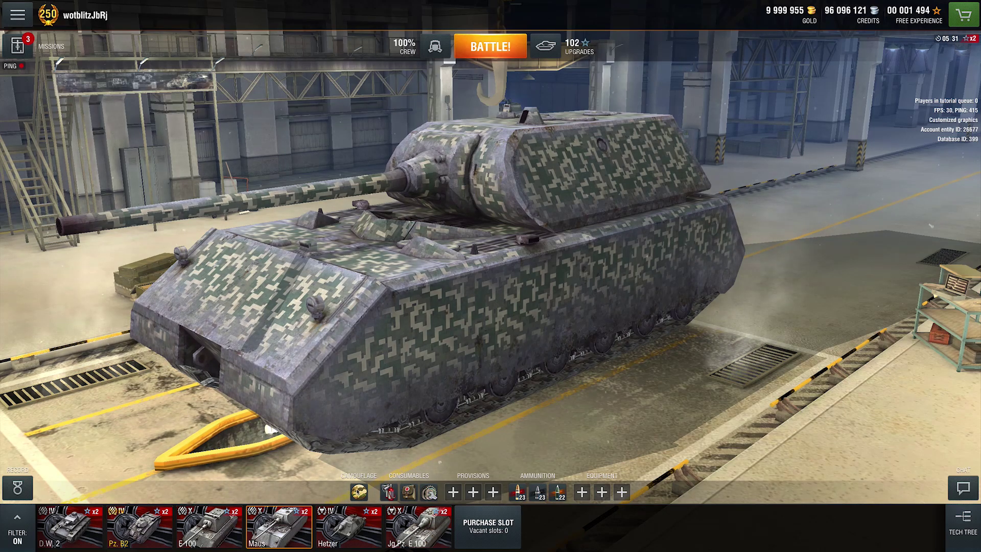
click(358, 492)
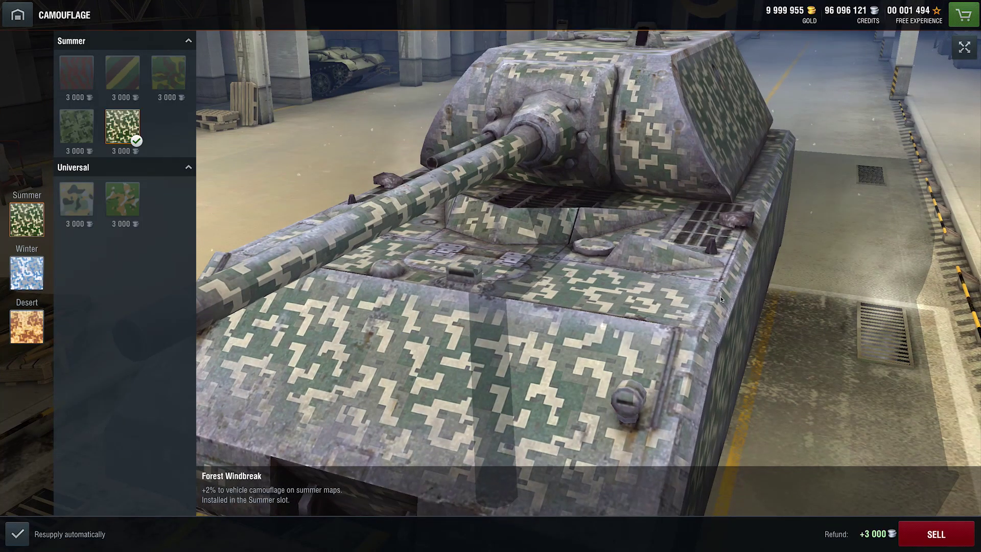
drag(531, 321, 409, 100)
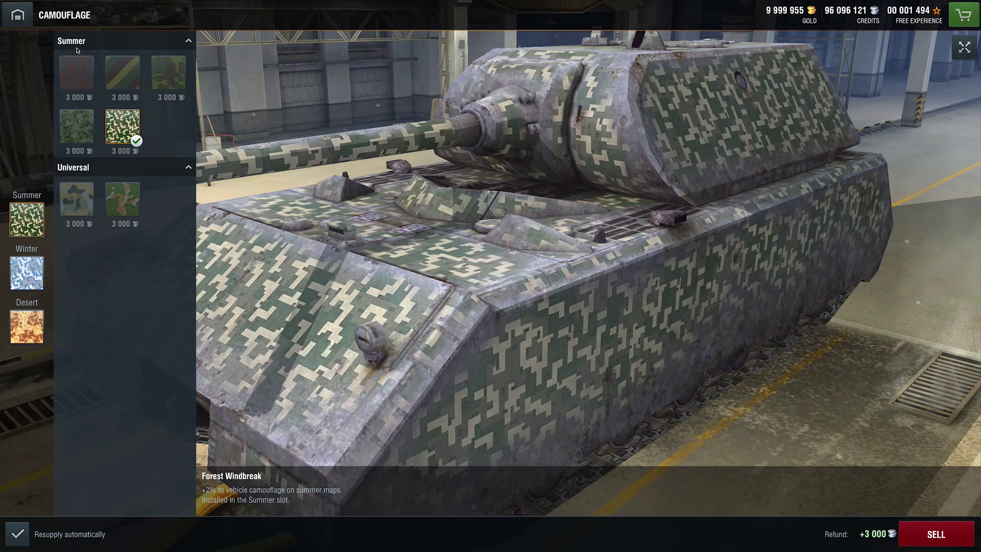
Preview the Maus's winter, desert and summer camouflages, finishing on Blizzard
click(41, 274)
click(28, 327)
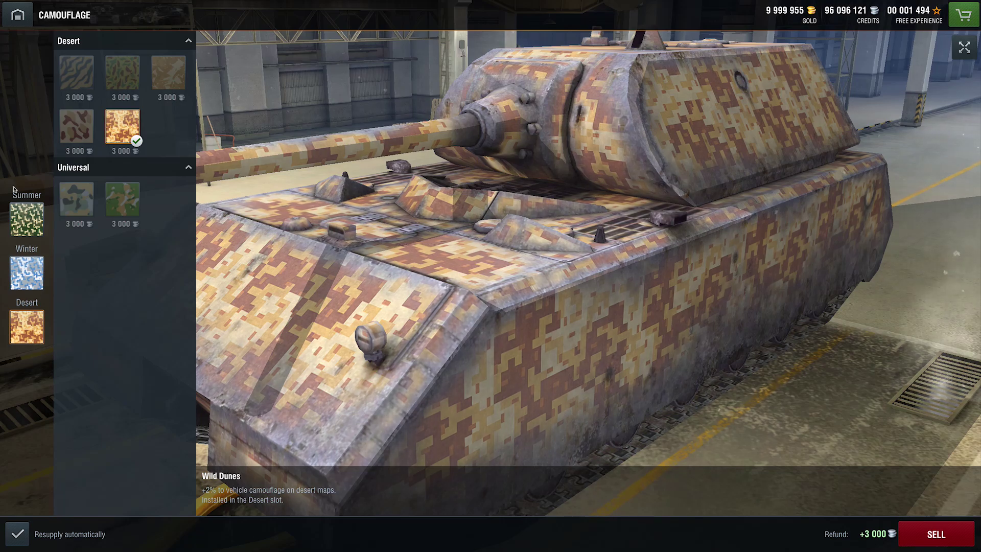
click(26, 220)
click(27, 273)
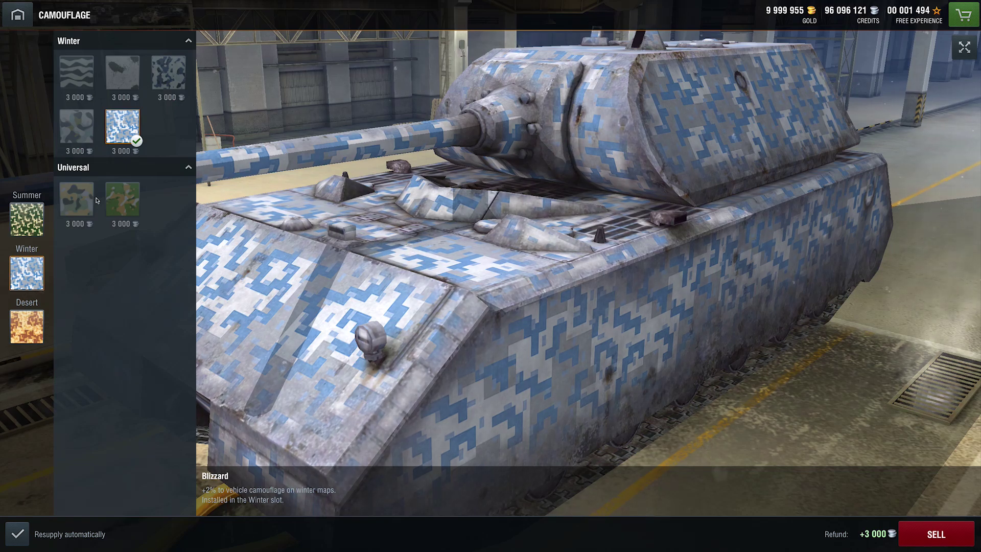
click(26, 220)
click(26, 316)
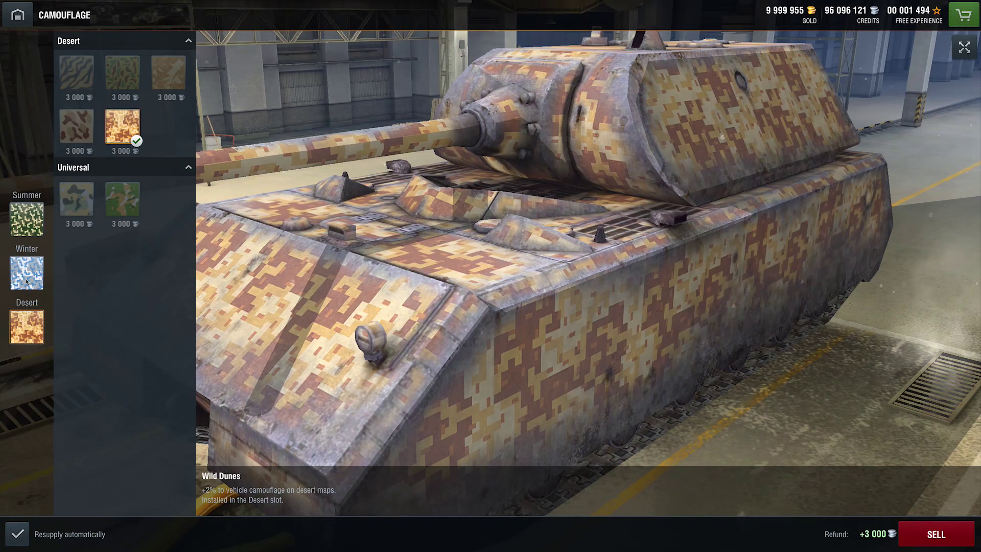
click(27, 273)
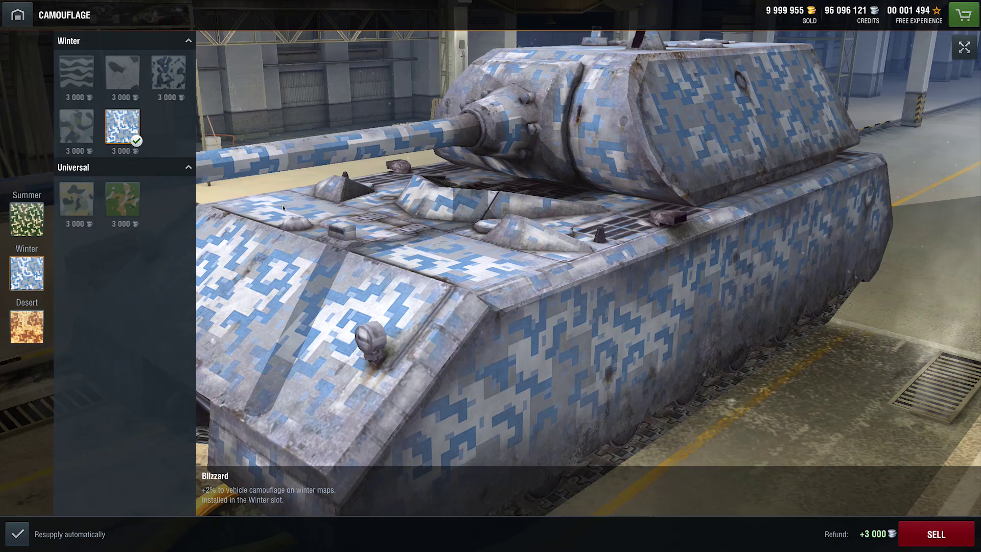
drag(282, 205, 118, 225)
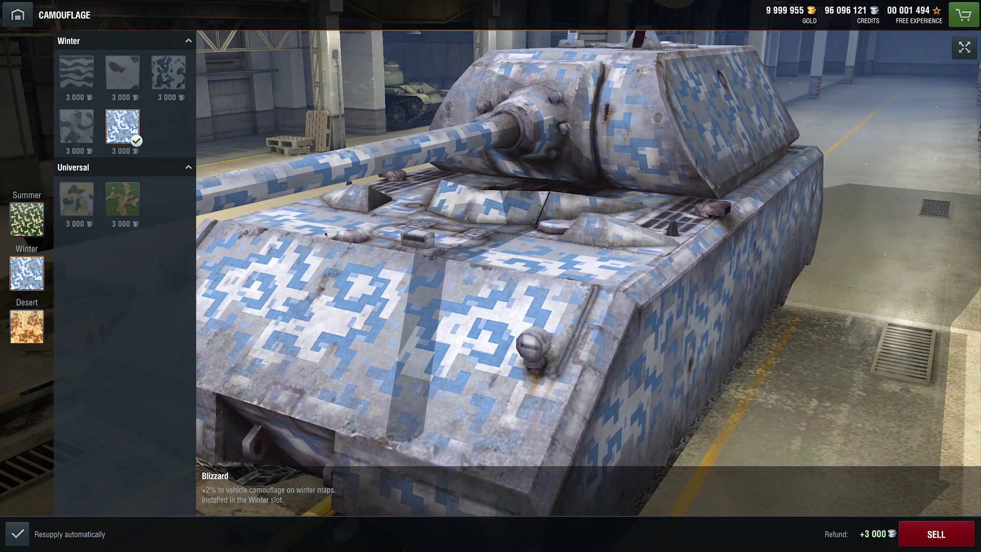
drag(317, 256, 518, 265)
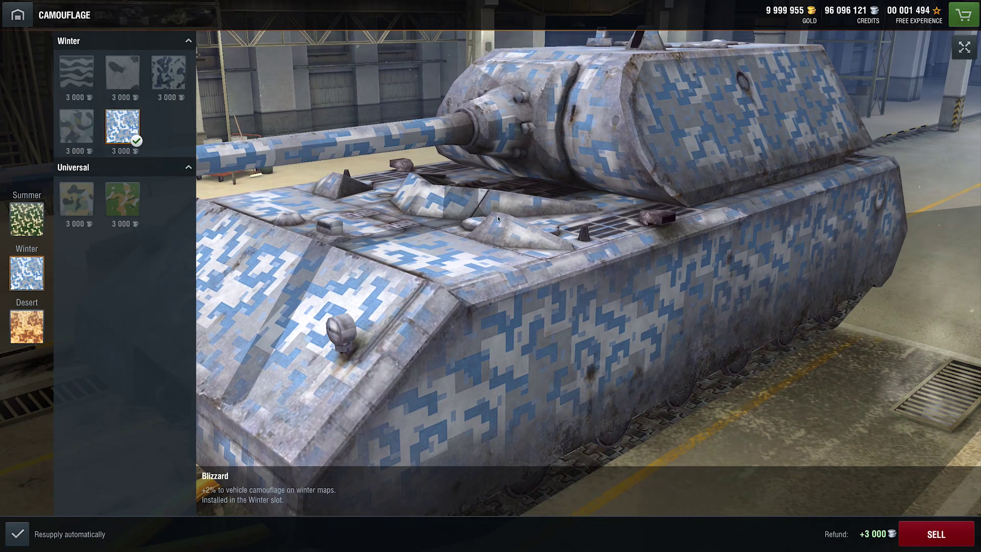
key(super+Tab)
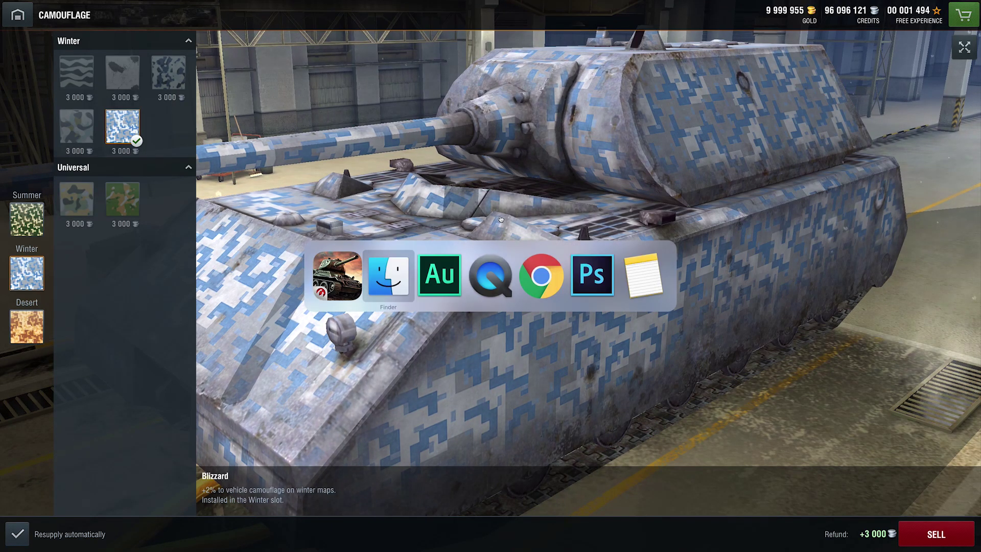
Rearrange the desert and Modding Finder windows, moving the desert window to the upper left
key(super+Tab)
key(super+Tab)
key(super+Tab)
key(super+Tab)
key(super+Tab)
key(super+Tab)
key(super+Tab)
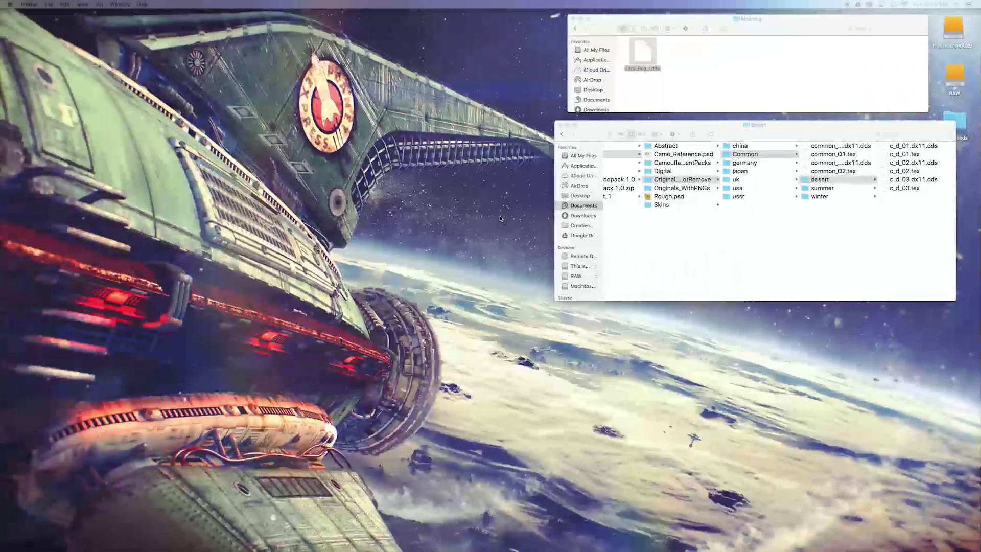
drag(734, 131, 747, 139)
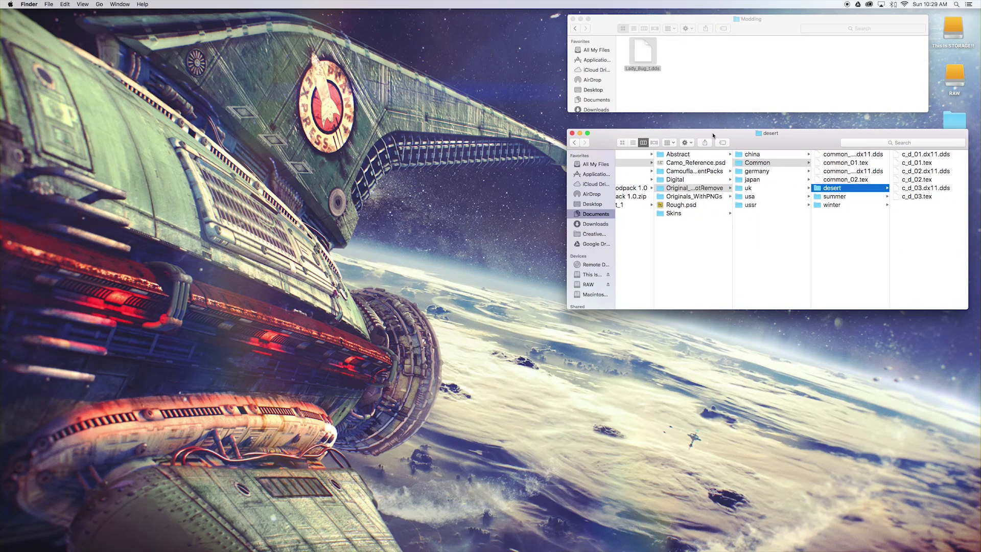
drag(712, 134, 208, 107)
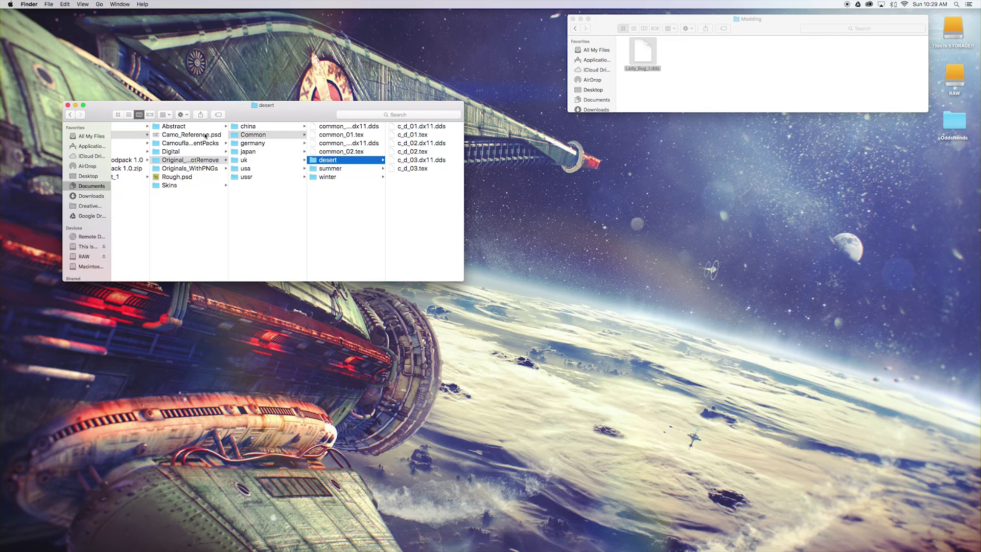
click(720, 21)
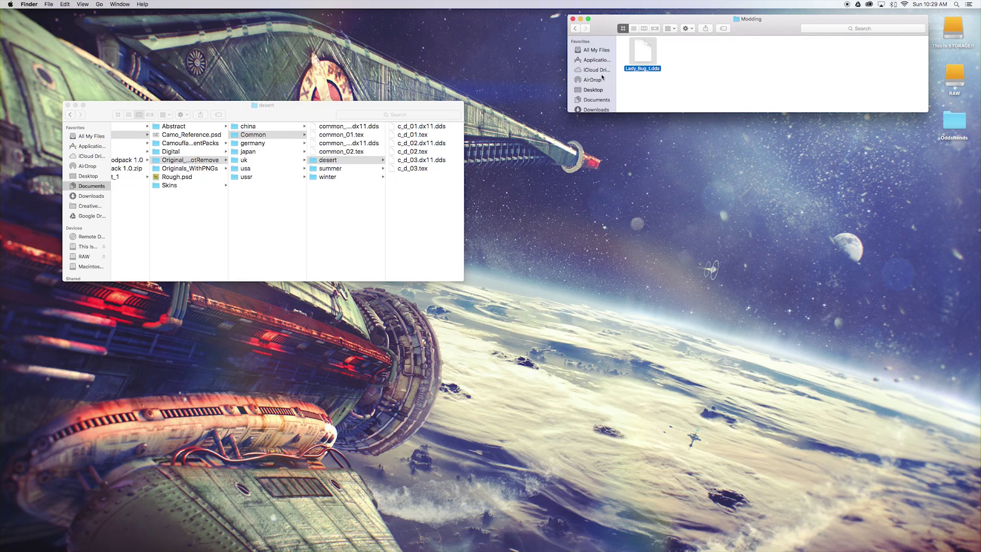
click(201, 105)
Show the World of Tanks Dev app's package contents down to Contents > Resources
key(shift+super+a)
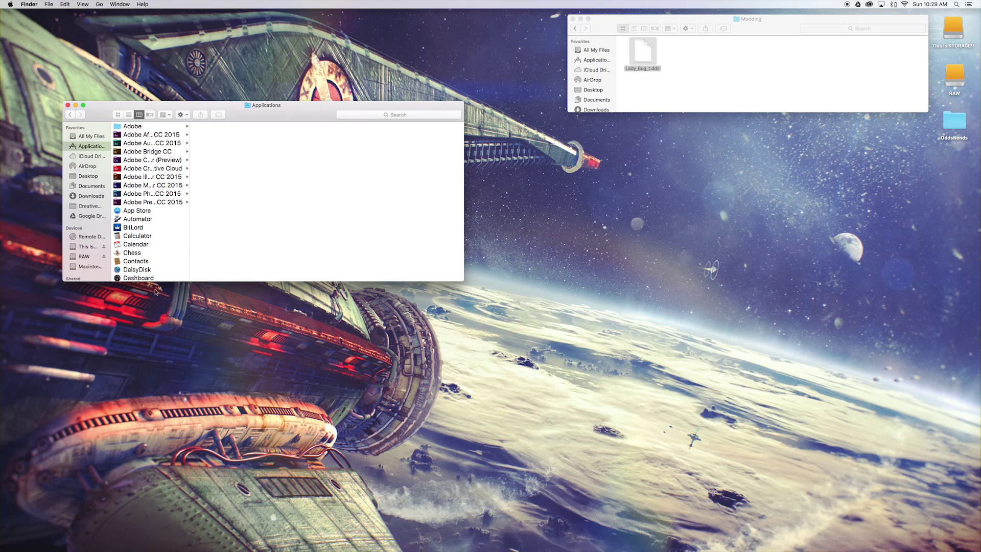
scroll(133, 235, down, 10)
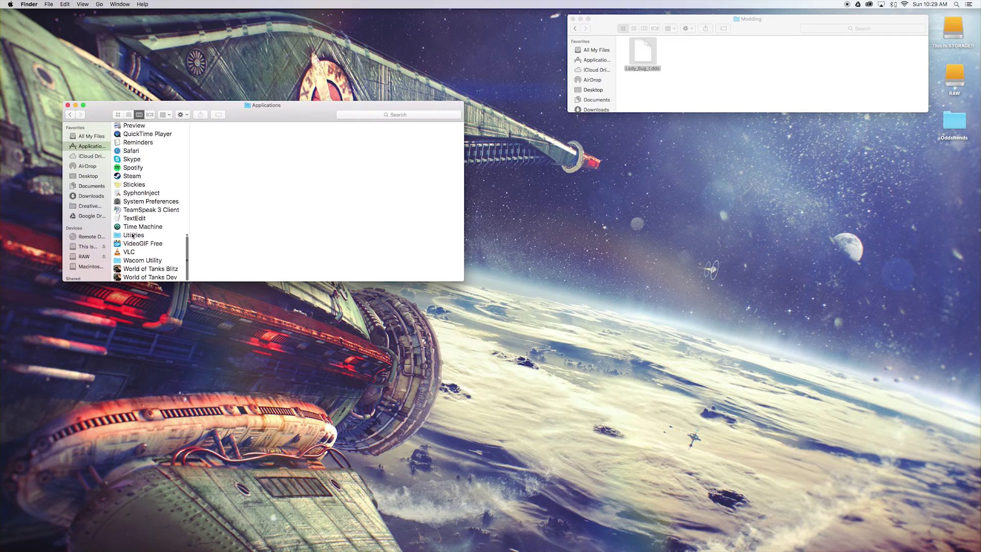
click(133, 278)
right_click(122, 280)
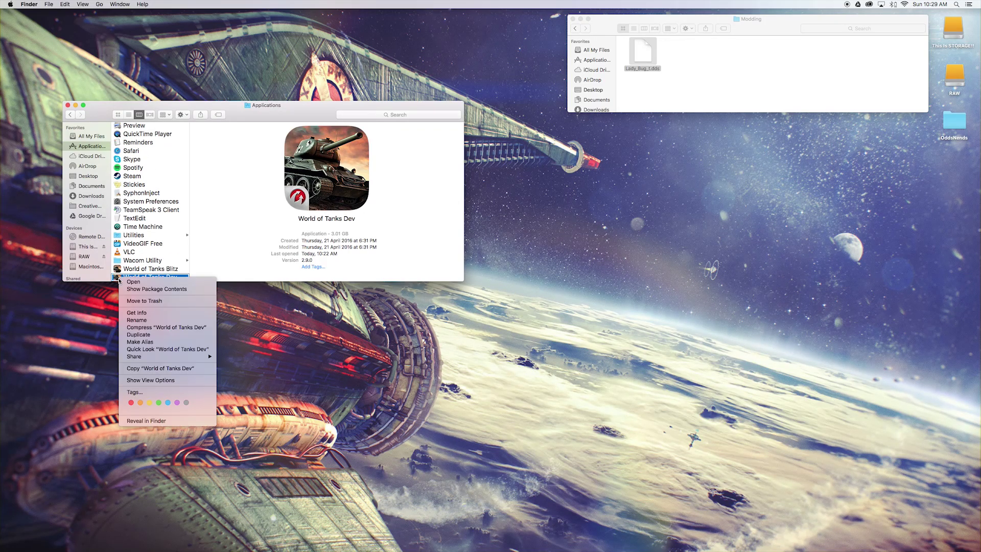
click(140, 295)
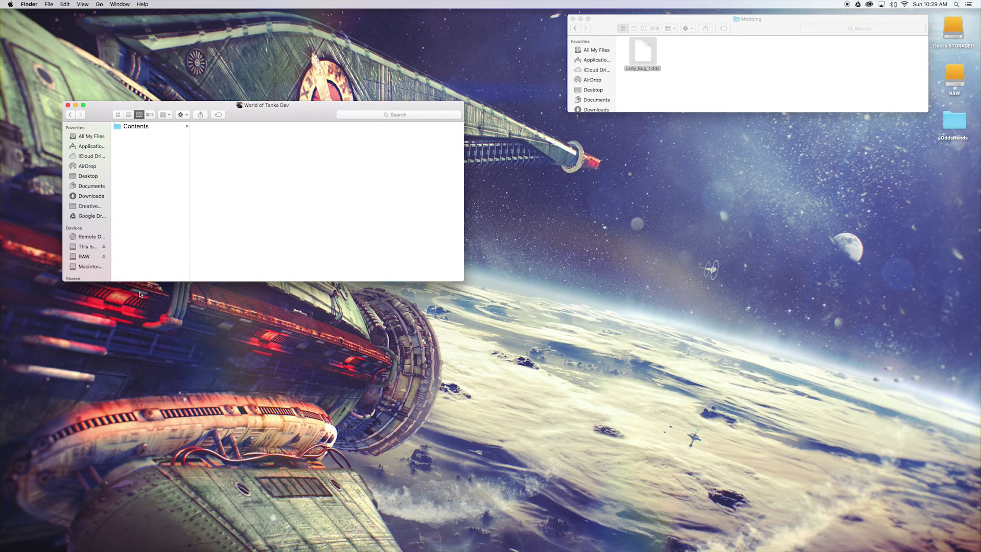
click(143, 127)
click(213, 161)
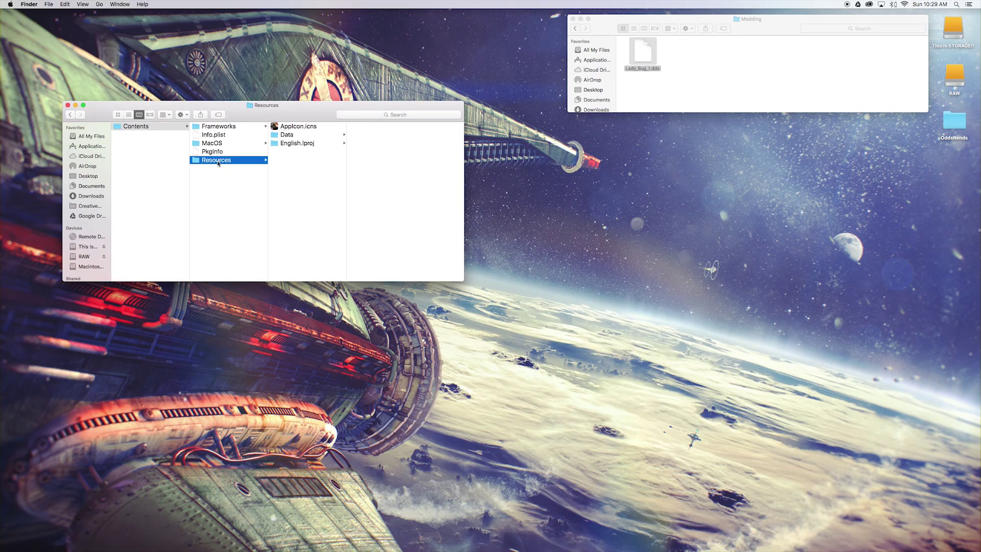
Go to Data > 3d > Tanks > Camouflages > Common and select common_01.dx11.dds
click(300, 135)
click(361, 126)
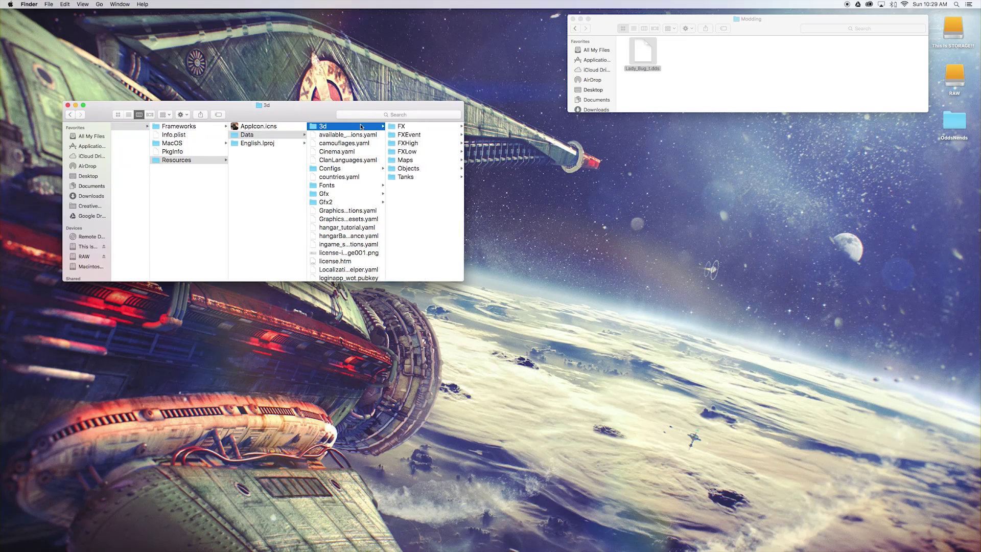
click(408, 177)
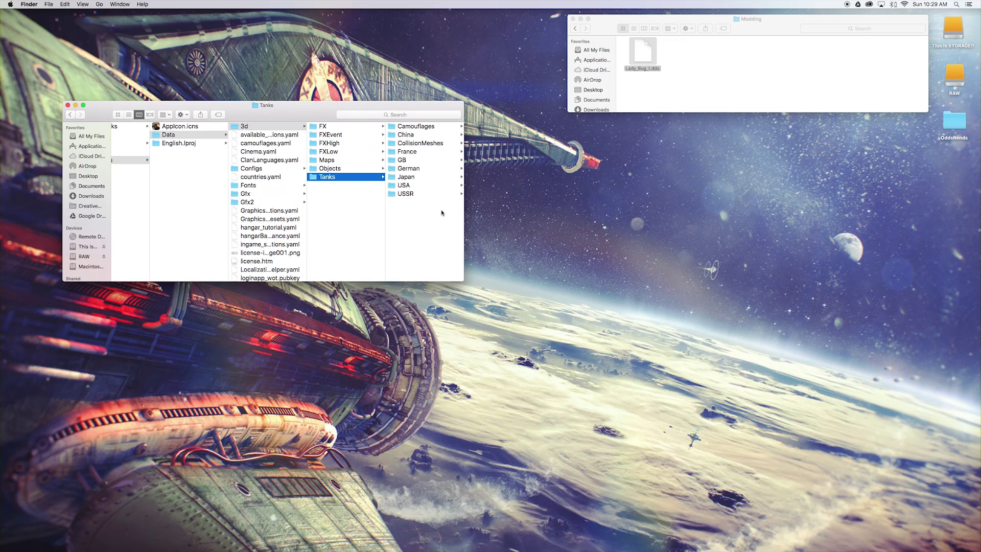
click(417, 126)
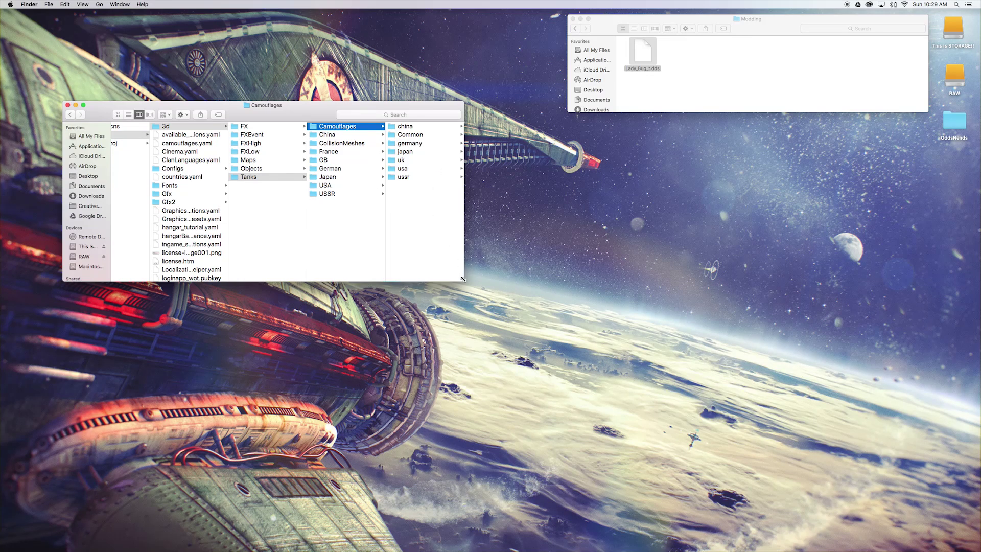
drag(463, 279, 481, 280)
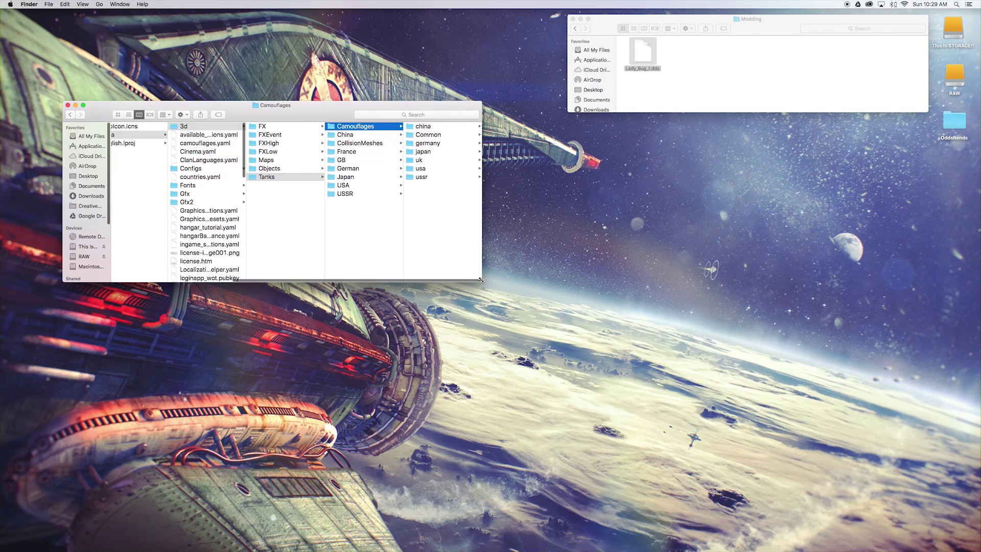
click(437, 136)
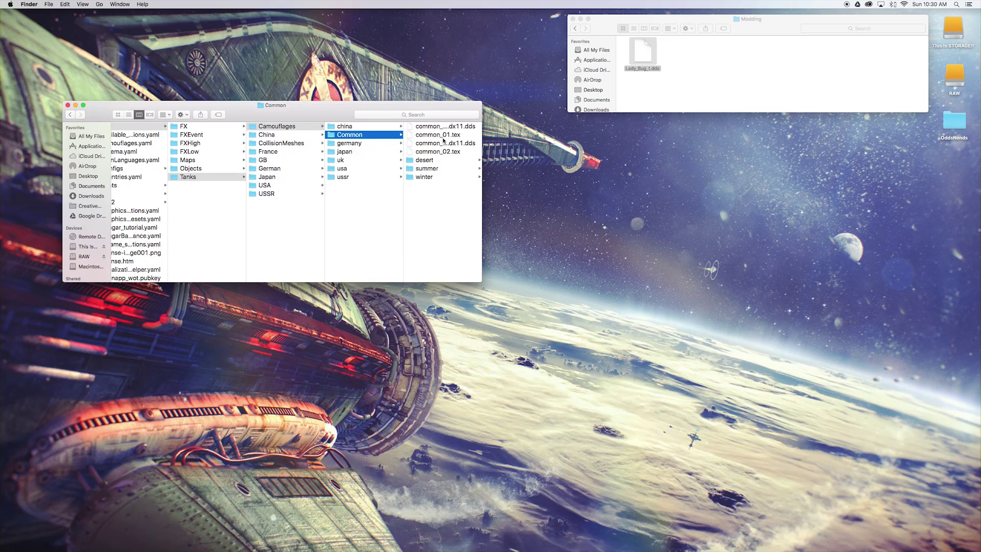
click(461, 128)
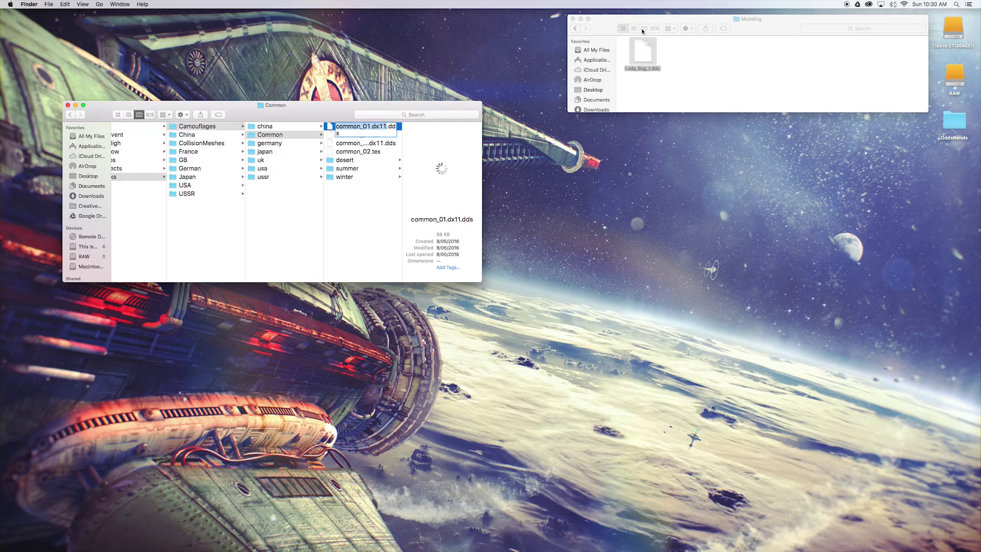
Rename Lady_Bug_t.dds to common_01.dx11.dds, matching the original texture's name
click(642, 53)
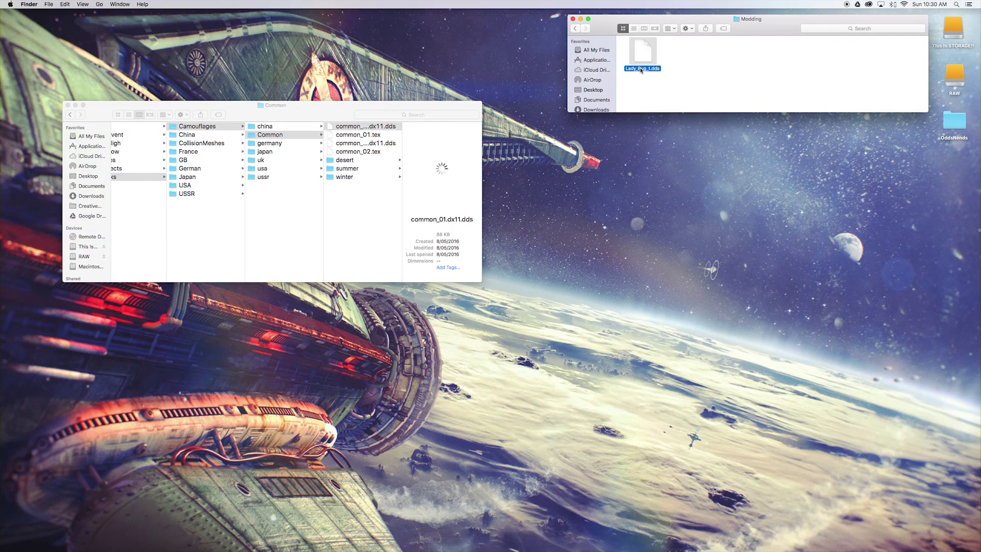
click(641, 70)
text(common_01.dx11)
key(Return)
click(345, 128)
key(Return)
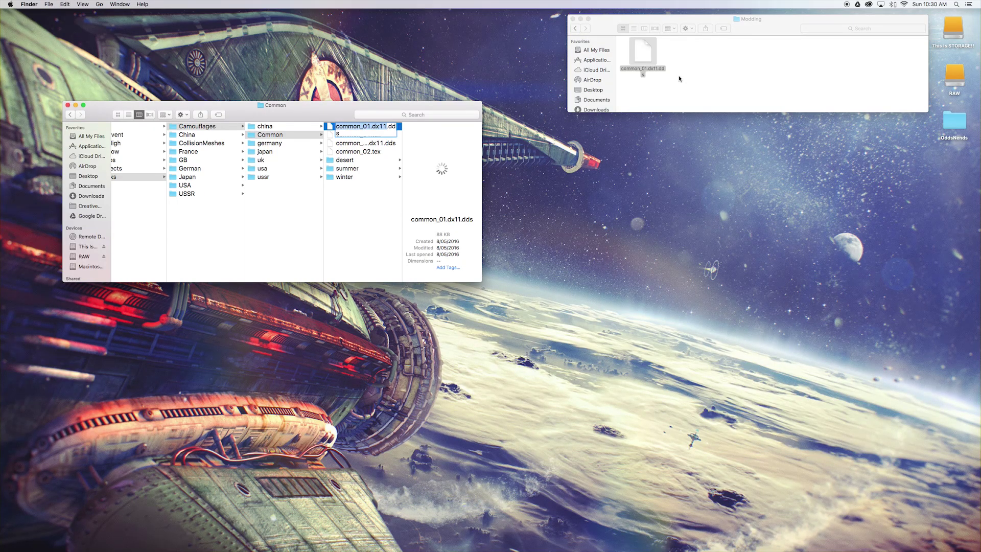
click(358, 204)
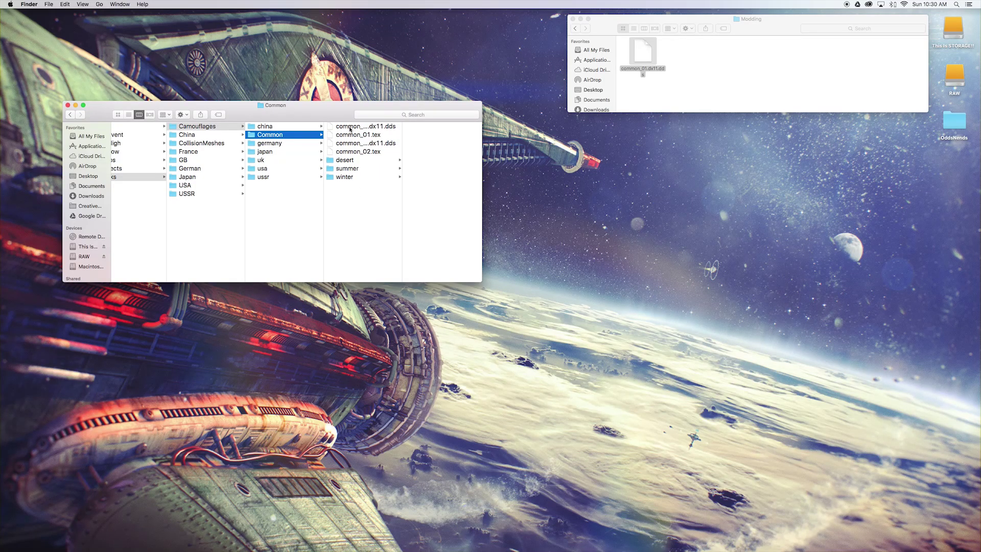
click(350, 128)
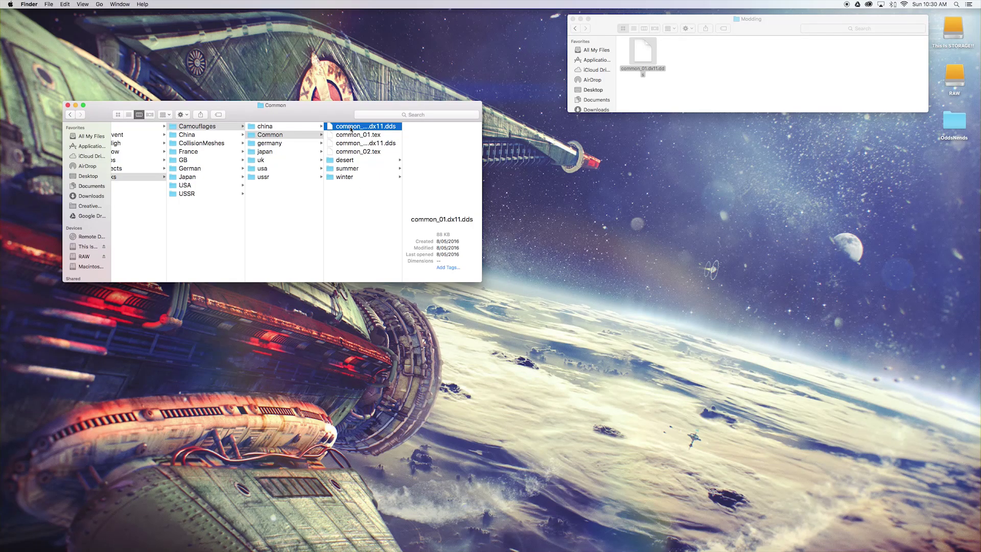
Move the renamed texture into the Common folder, replacing the original common_01.dx11.dds
click(698, 75)
key(super+alt+v)
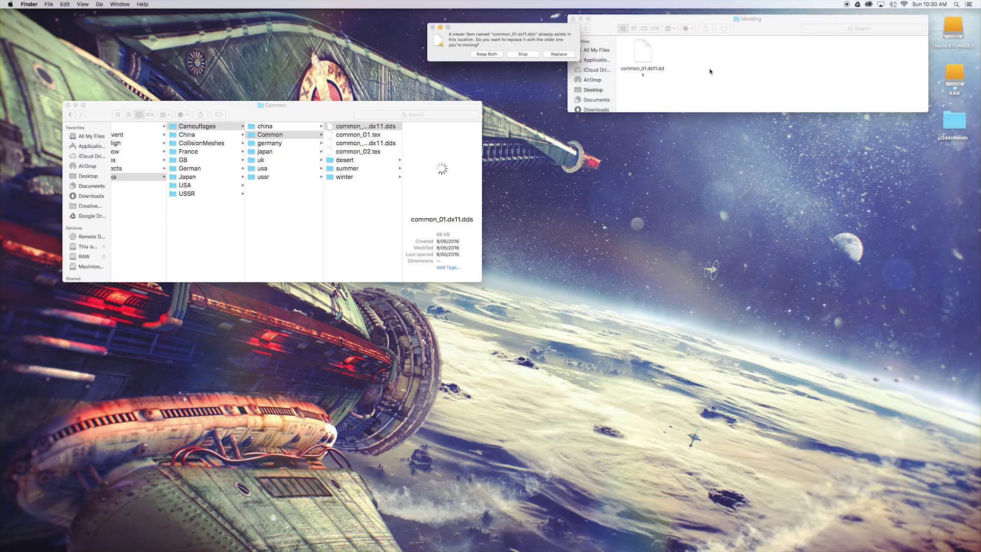
click(499, 56)
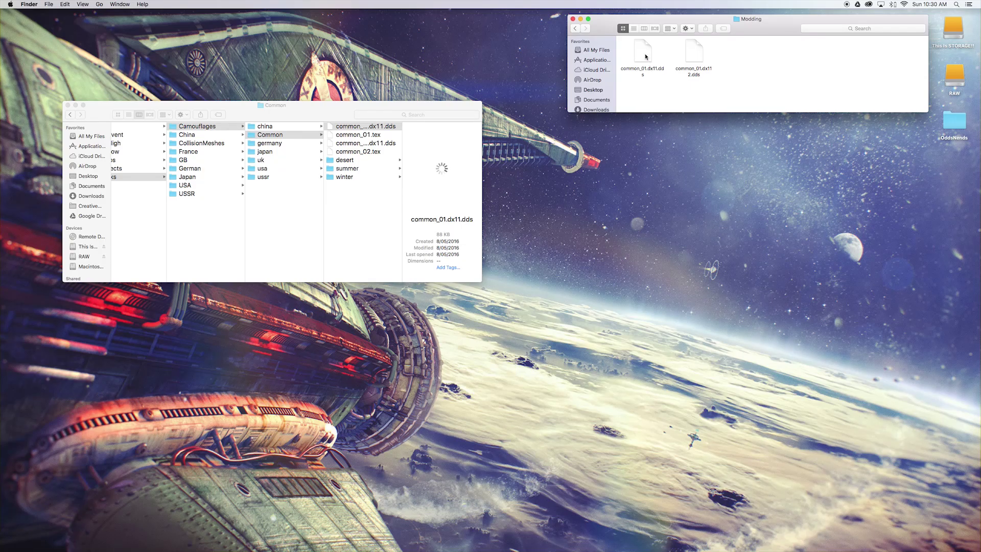
drag(646, 54, 370, 202)
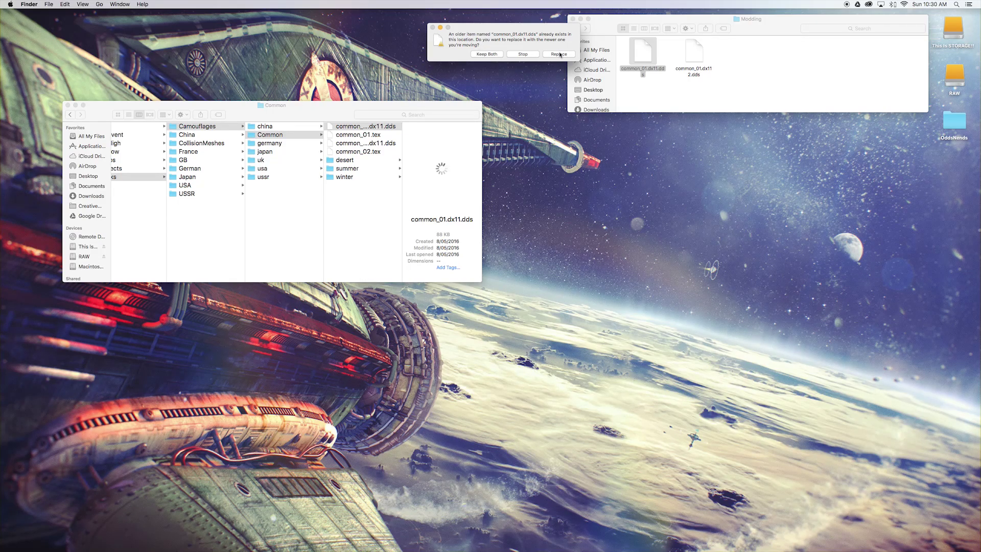
click(559, 54)
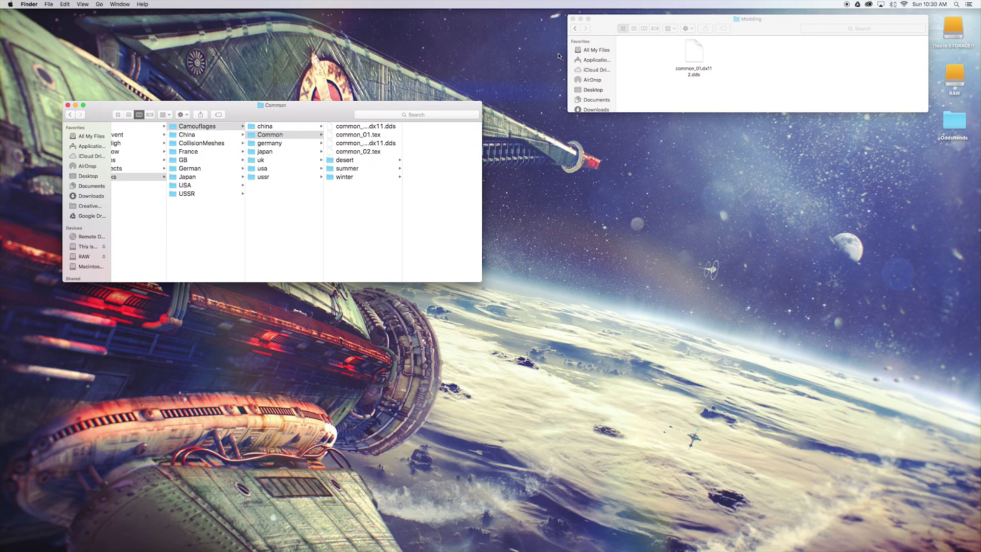
key(super+Tab)
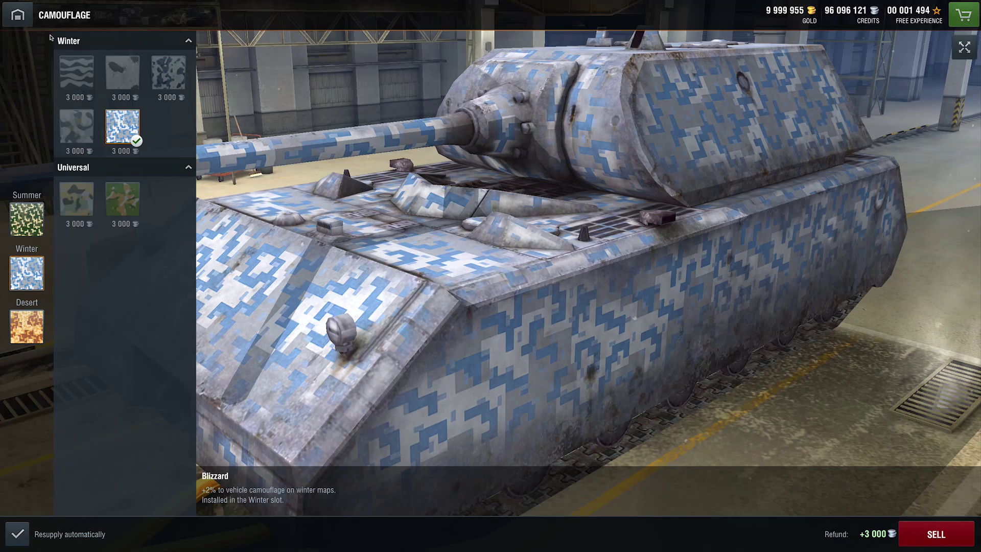
Swap to the IS-7 via the USSR filter and back to the Maus, then reopen its camouflage
click(26, 20)
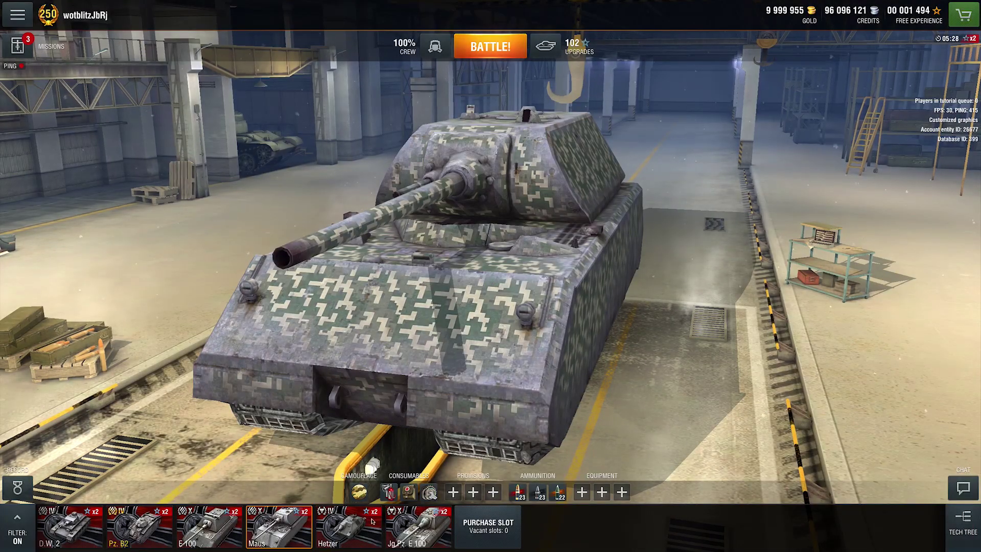
drag(448, 309, 356, 341)
click(17, 526)
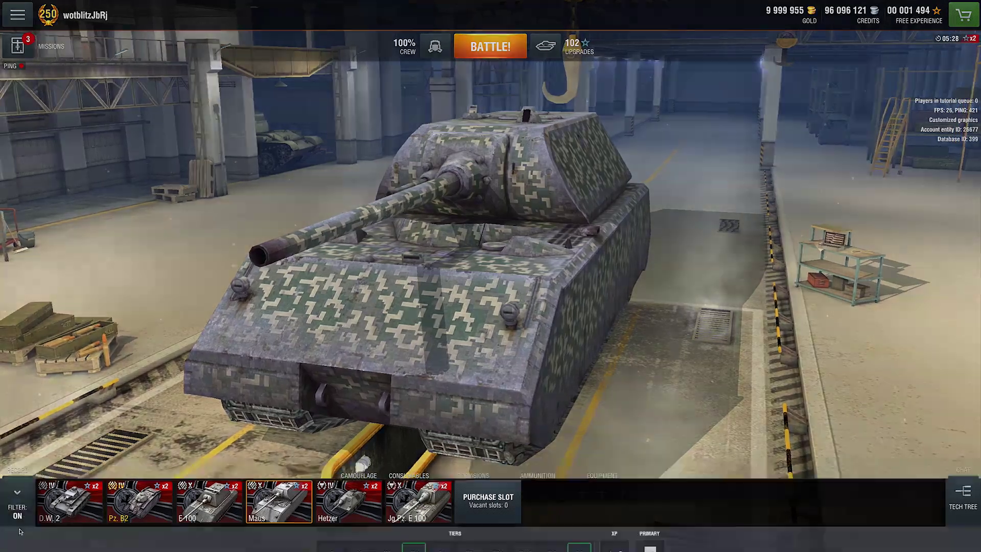
click(494, 524)
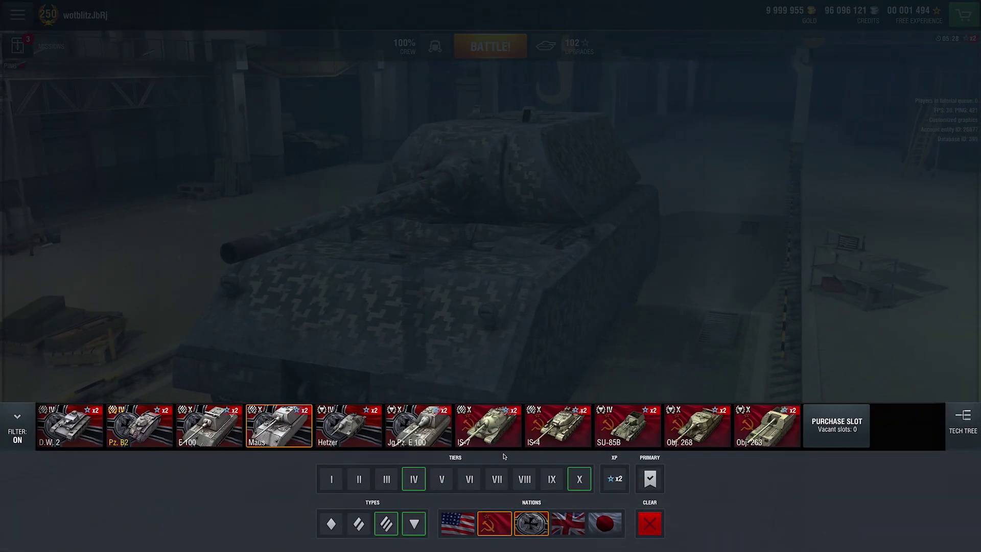
click(499, 429)
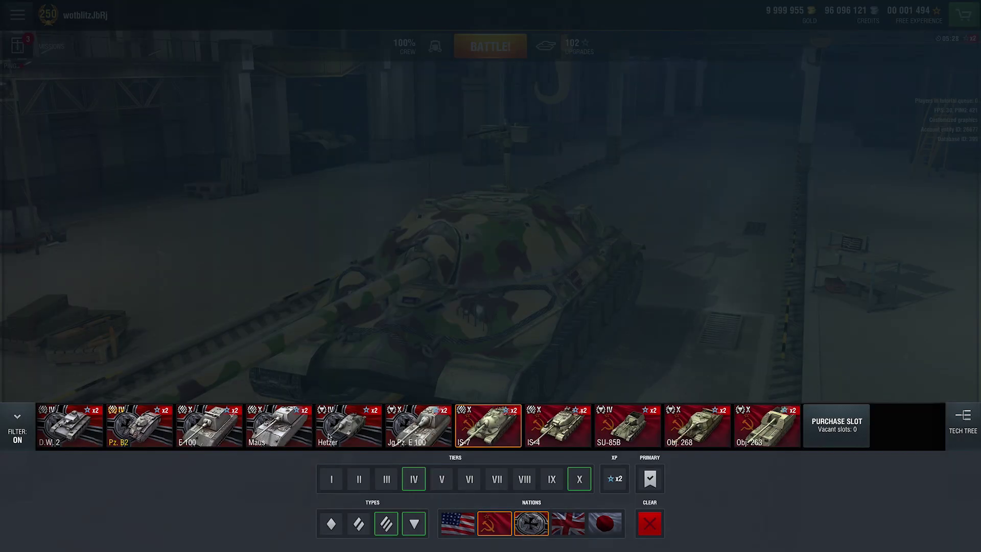
click(279, 426)
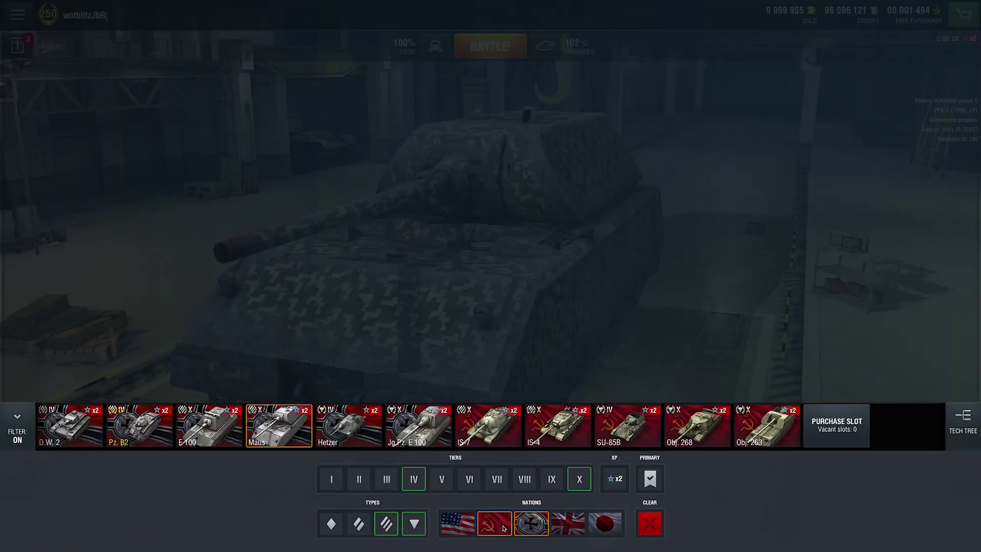
click(503, 528)
click(518, 328)
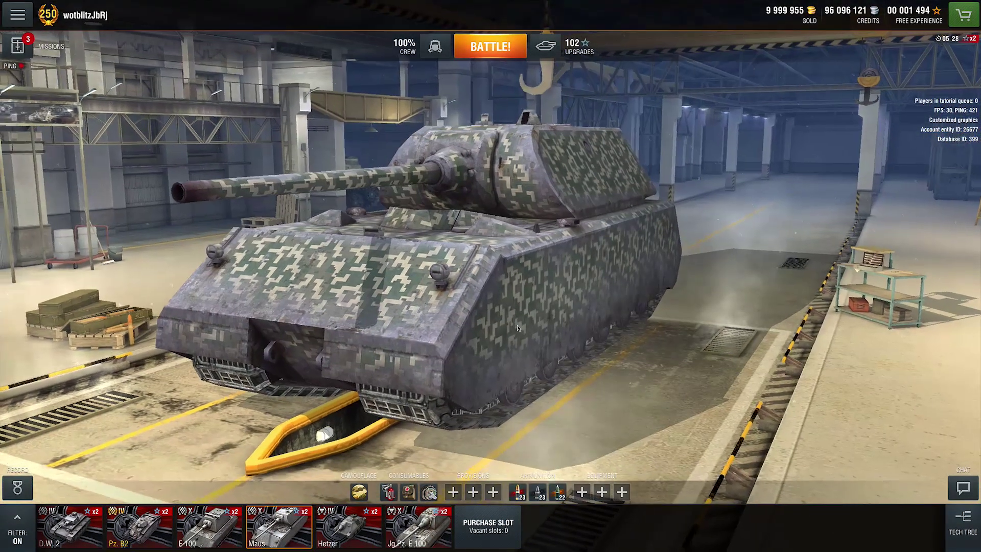
click(360, 492)
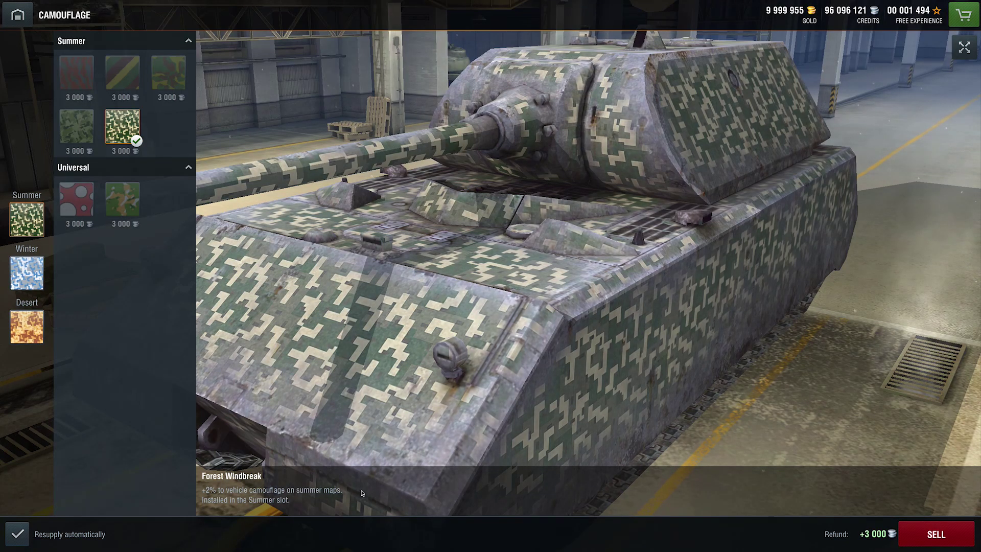
Apply Uneven Boulder in Summer, then sell Wild Dunes and buy Uneven Boulder for Desert
click(84, 203)
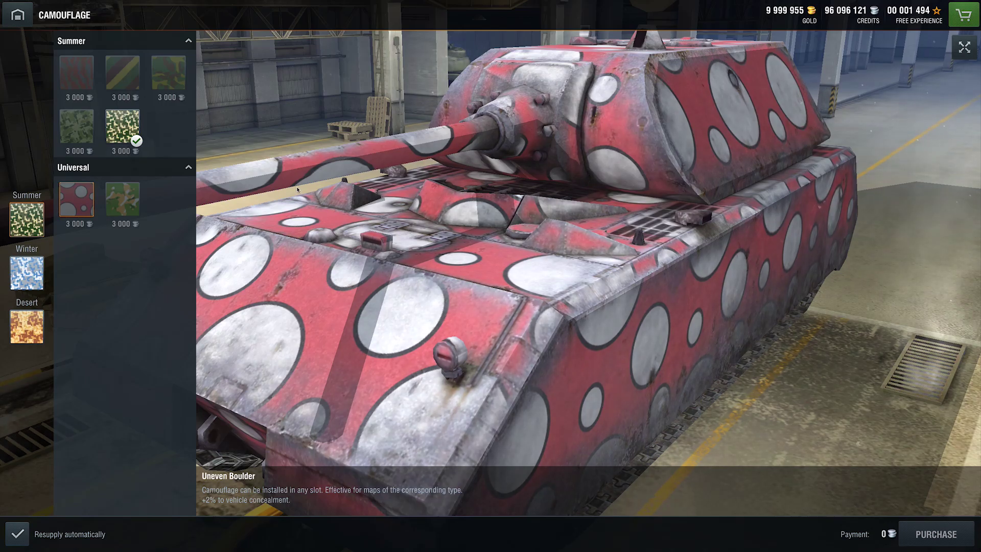
click(964, 47)
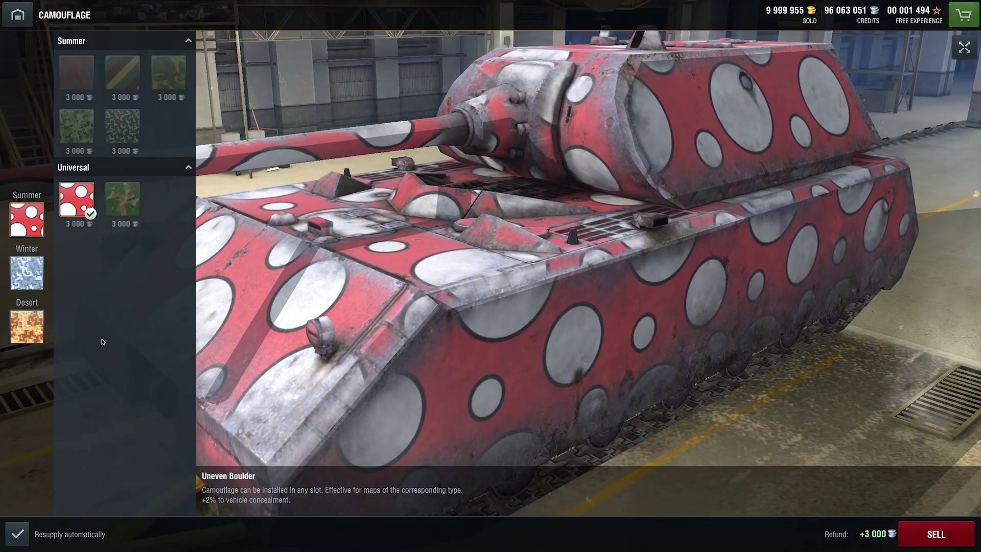
click(27, 327)
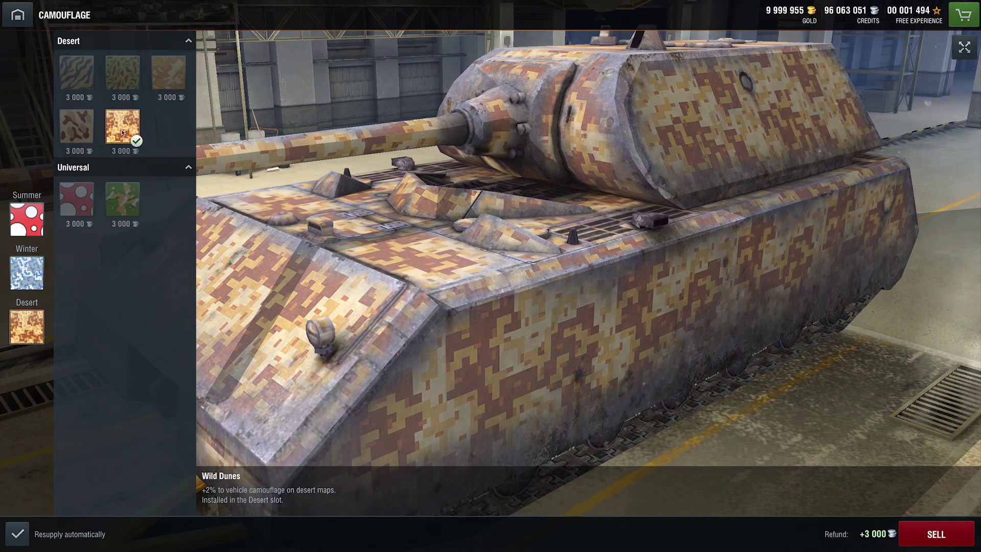
click(936, 534)
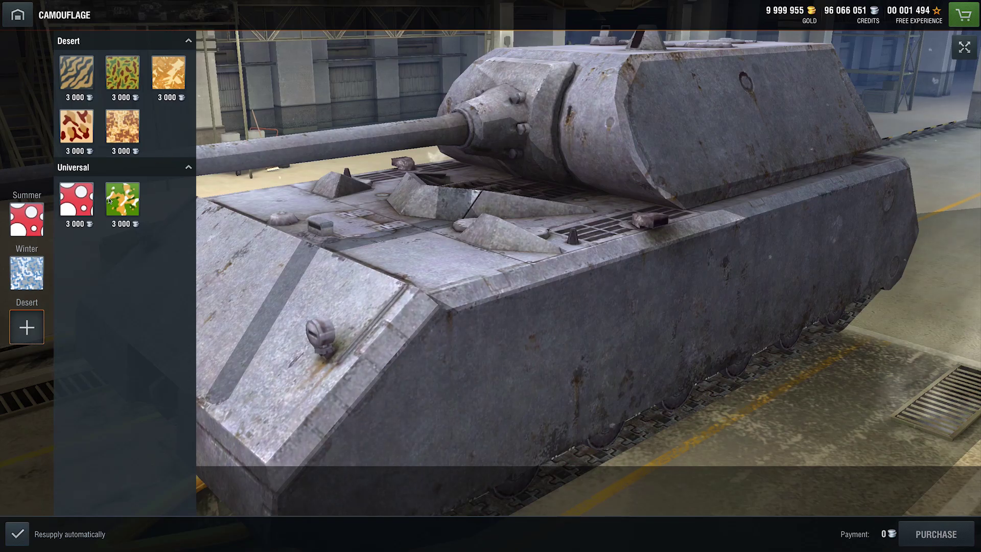
click(936, 534)
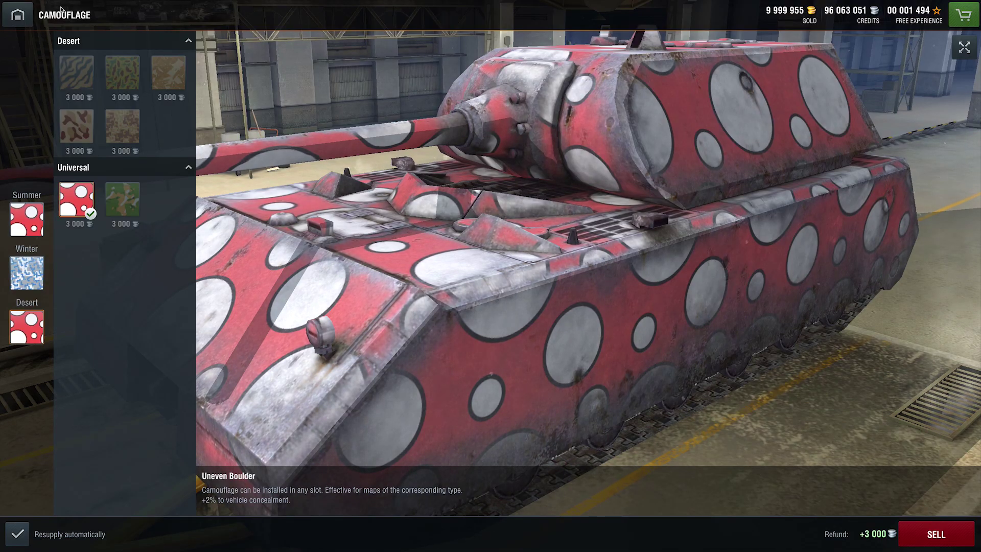
Return to the hangar and queue the Maus for a battle
key(Escape)
key(Return)
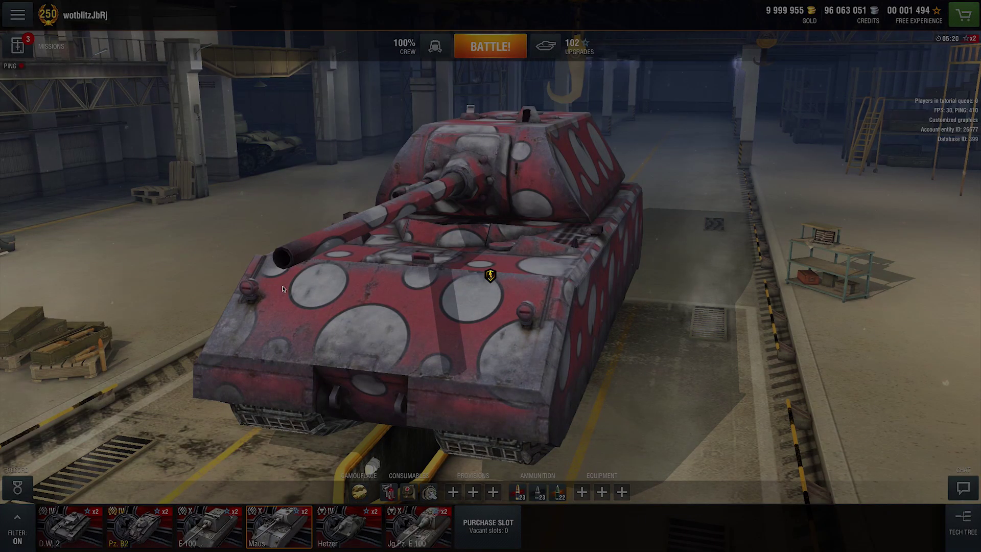
click(53, 532)
Confirm starting with fewer players, then steer with D and A and drive forward with W
click(542, 344)
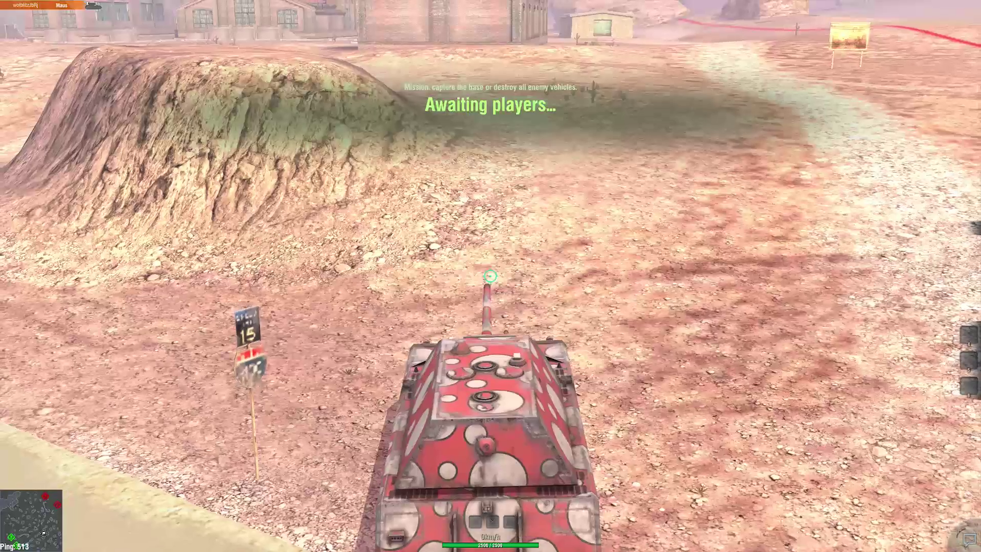
key(d)
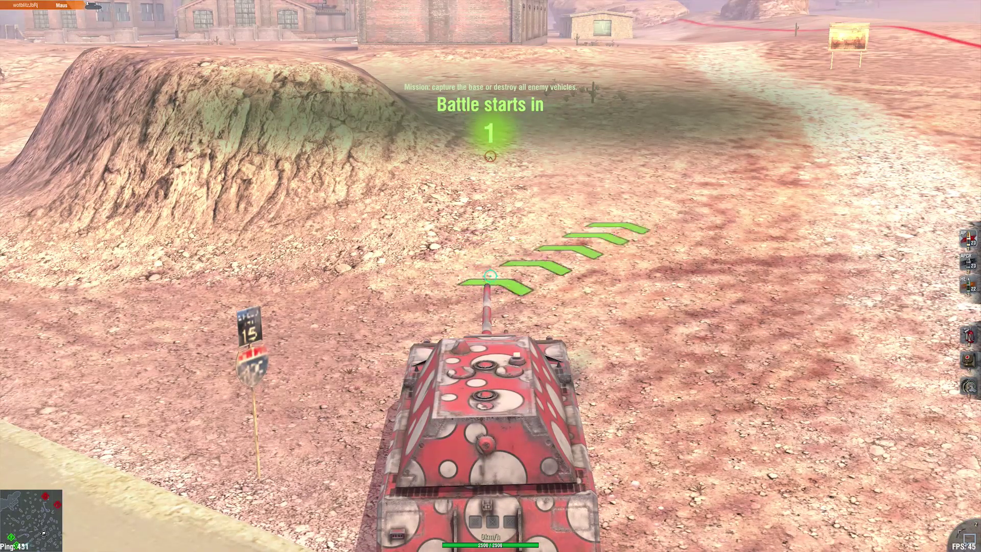
key(a)
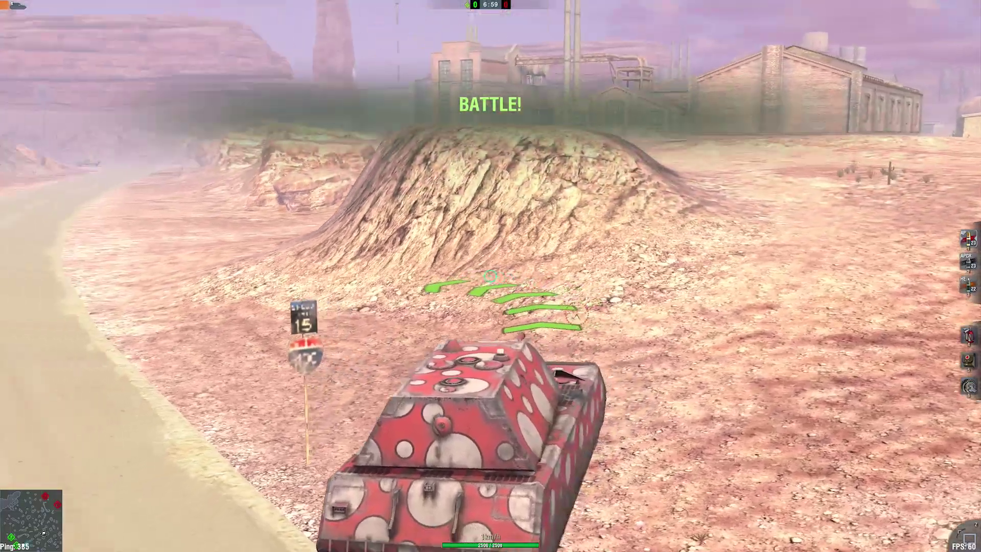
key(w)
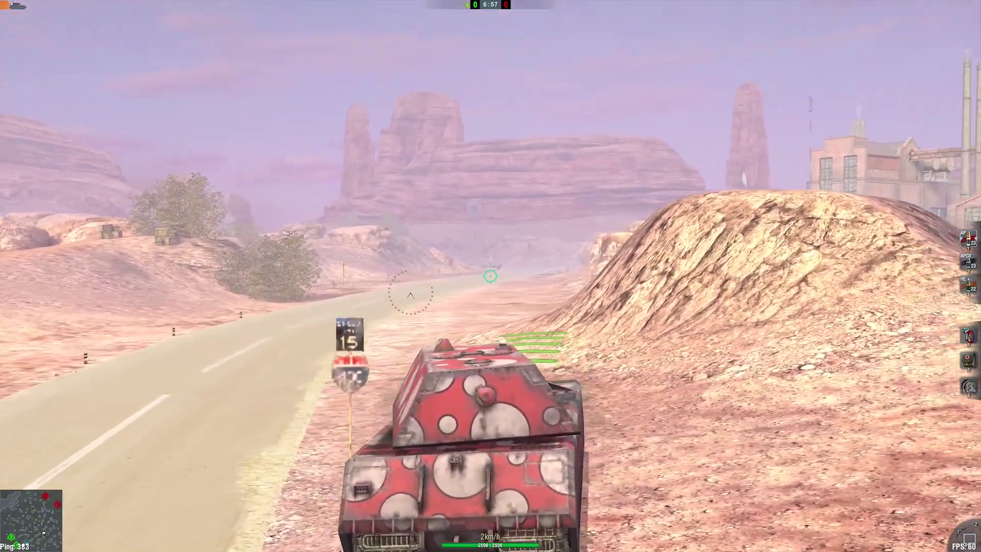